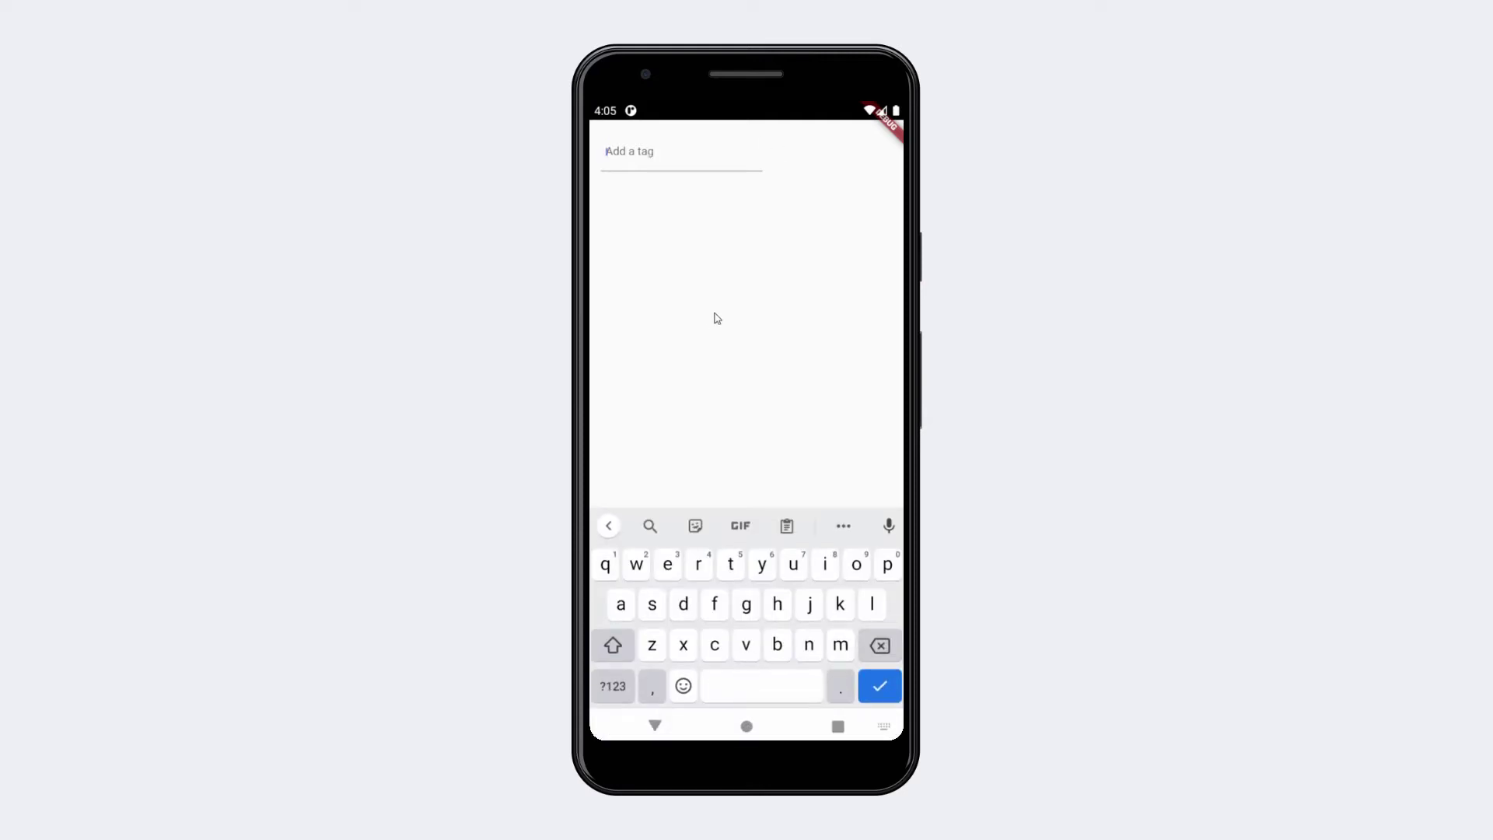
pyautogui.write('This is a test')
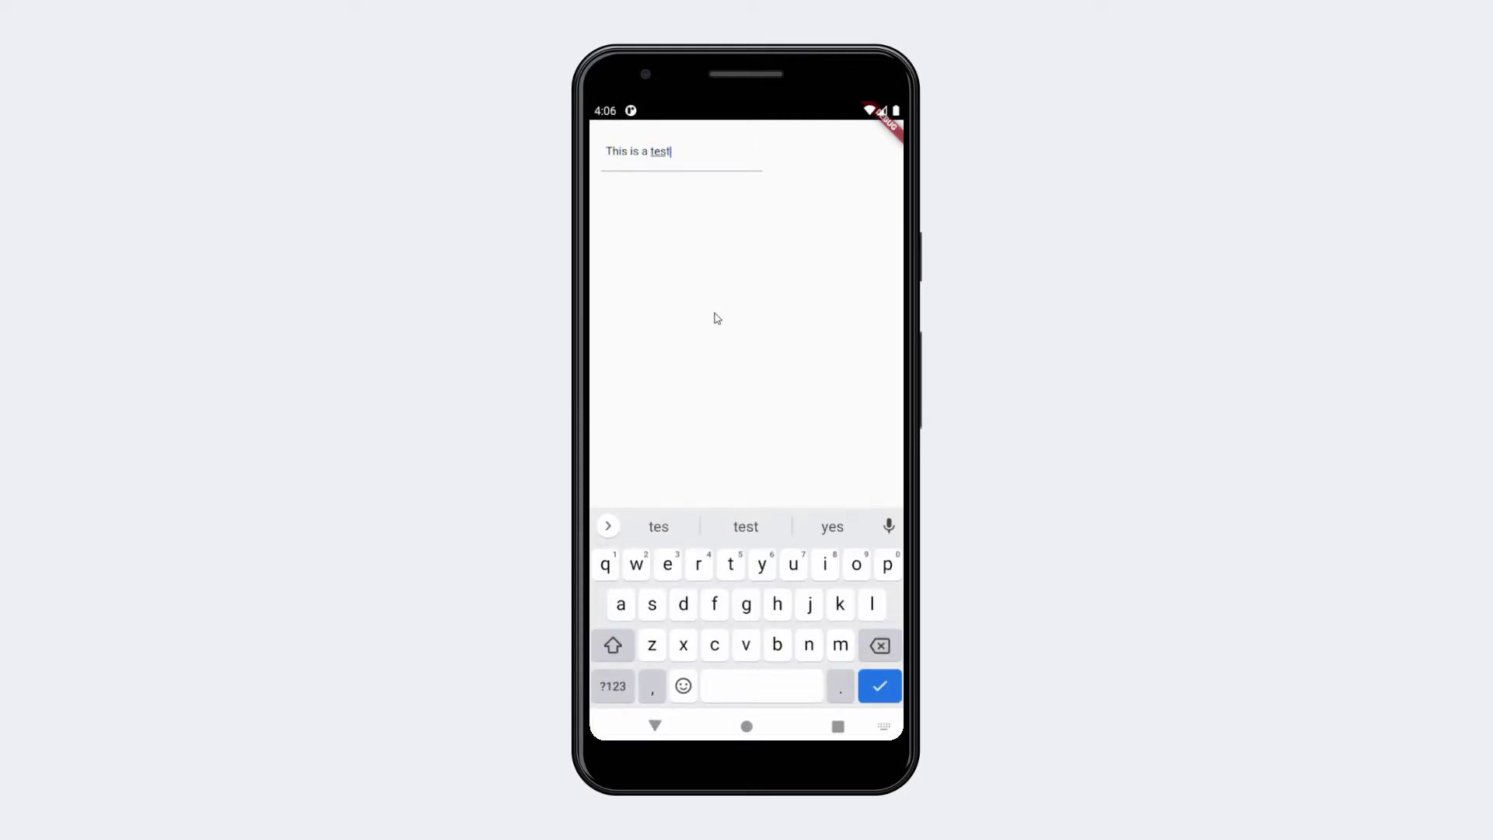
# Step: Create tag chips in the demo app, including 'This is a test' and a 'T' tag
pyautogui.press('Return')
pyautogui.click(788, 156)
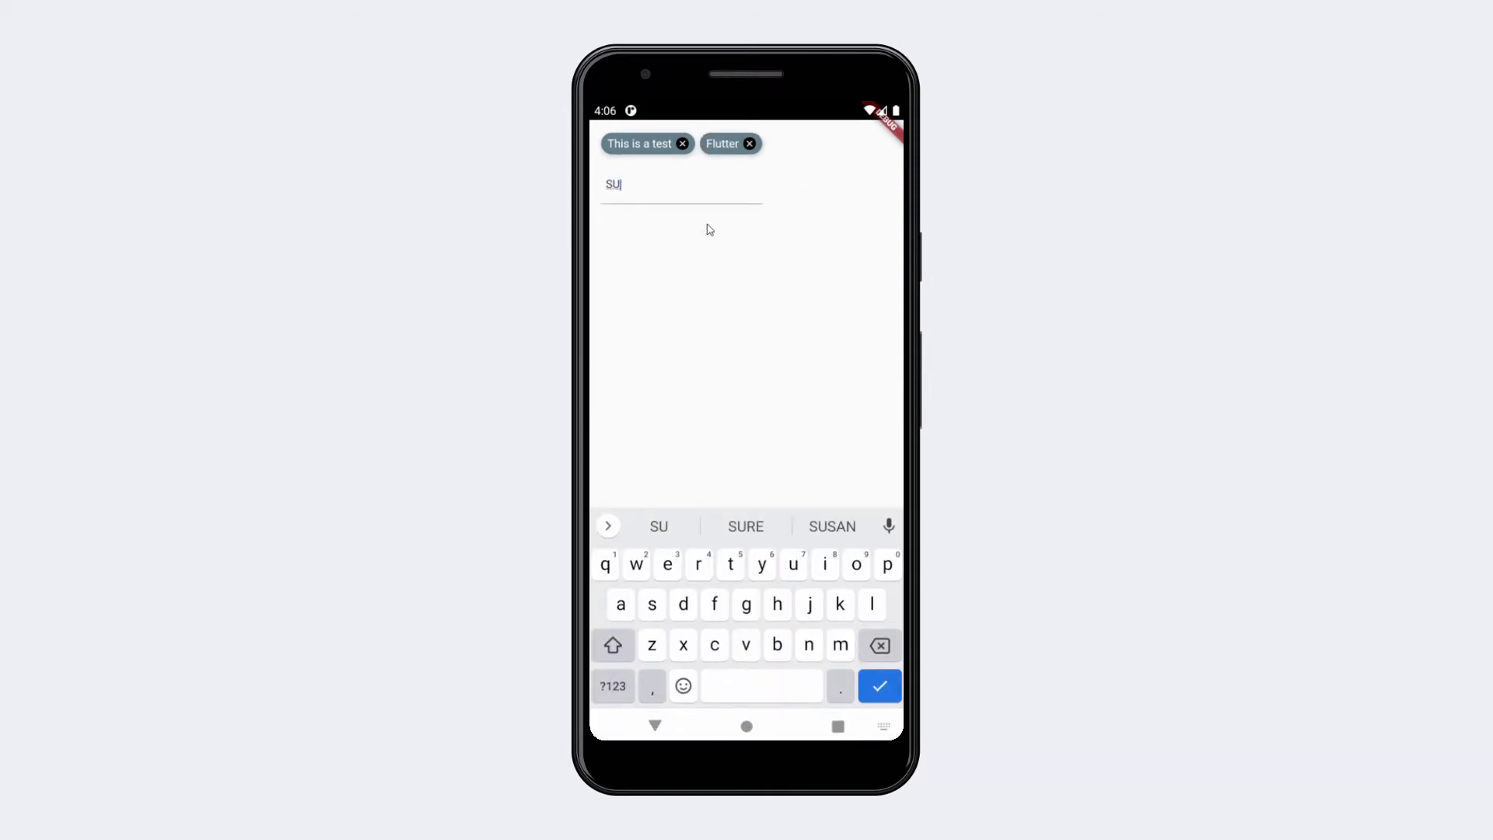
pyautogui.press('BackSpace')
pyautogui.press('BackSpace')
pyautogui.write('Do not')
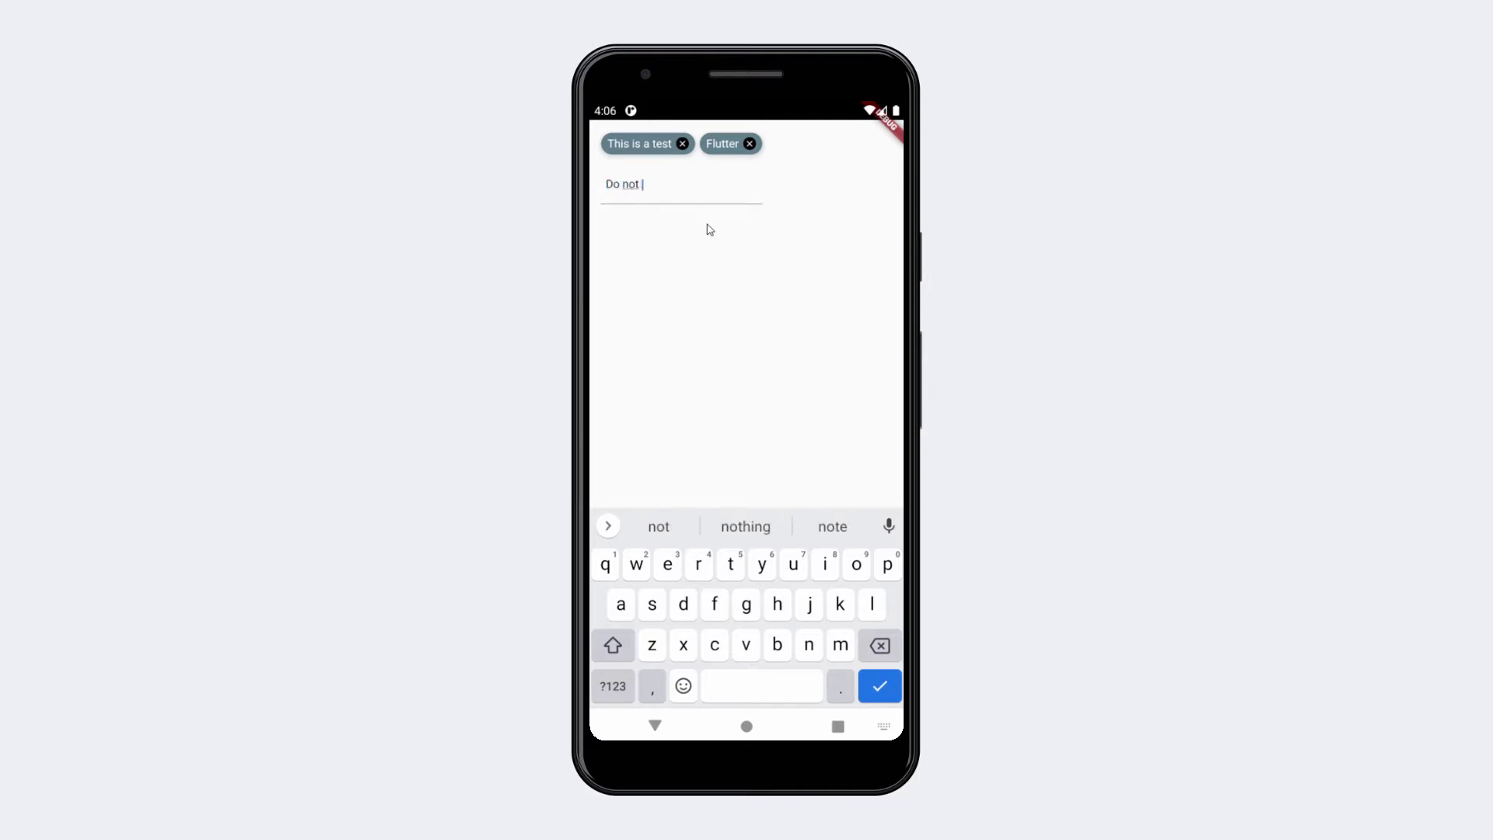
pyautogui.write(' forget to subs')
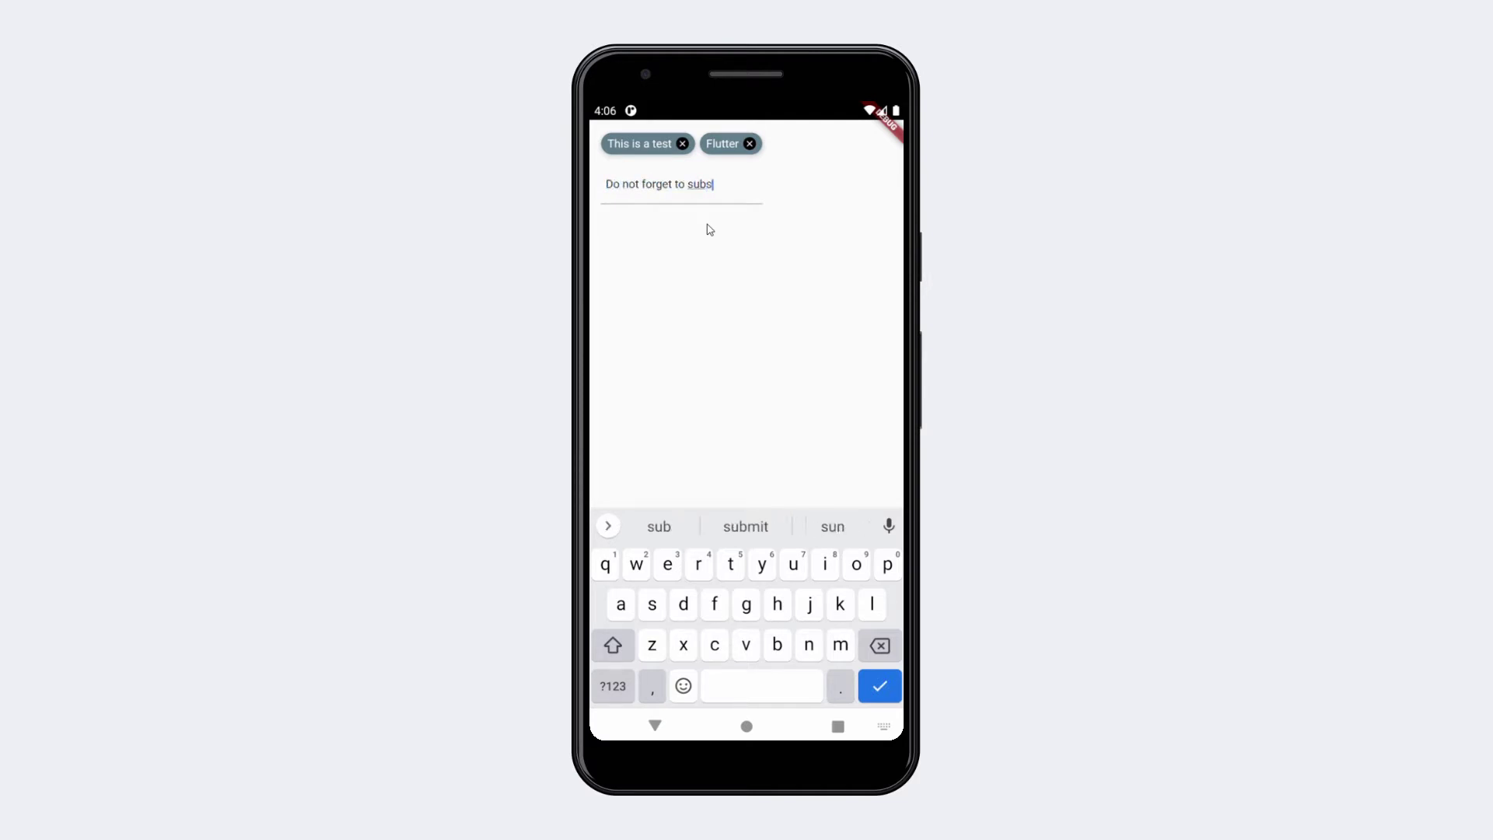
pyautogui.write('criib')
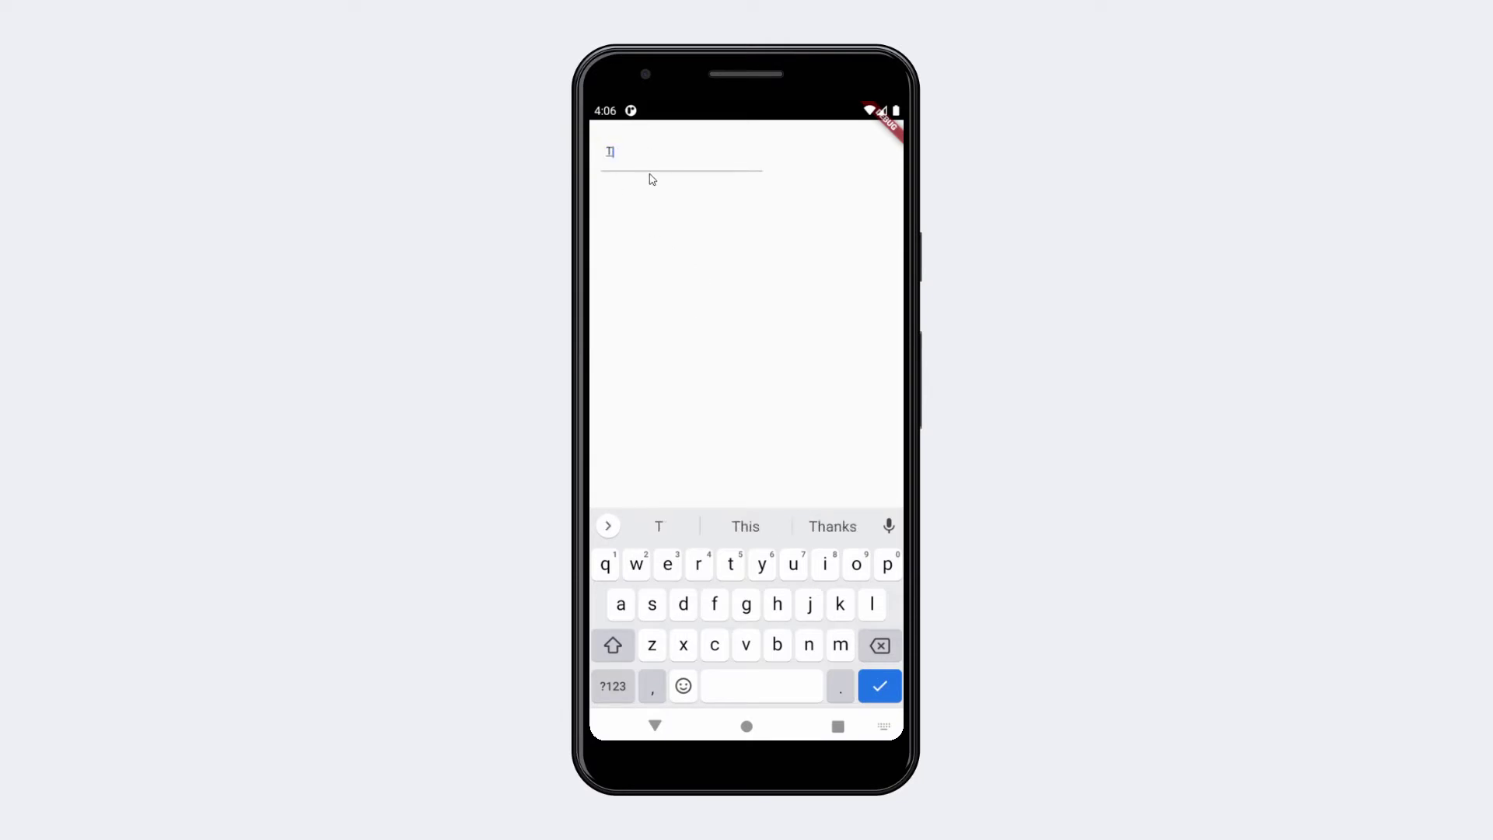
pyautogui.press('Return')
pyautogui.click(681, 163)
pyautogui.write('sa')
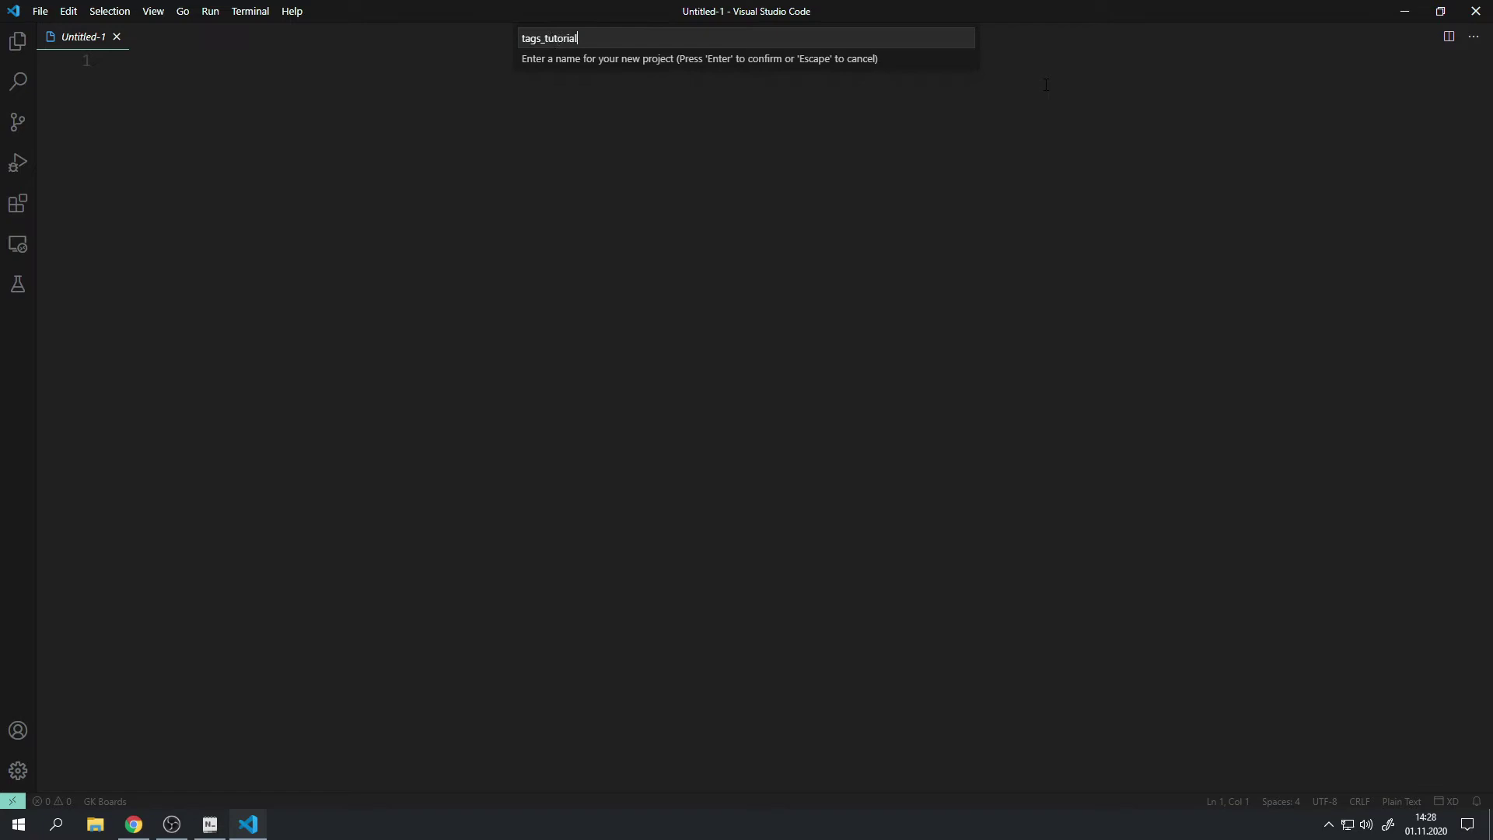
# Step: Create the tags_tutorial project and add flutter_tags: ^0.4.9 under pubspec.yaml dependencies
pyautogui.press('Return')
pyautogui.click(896, 500)
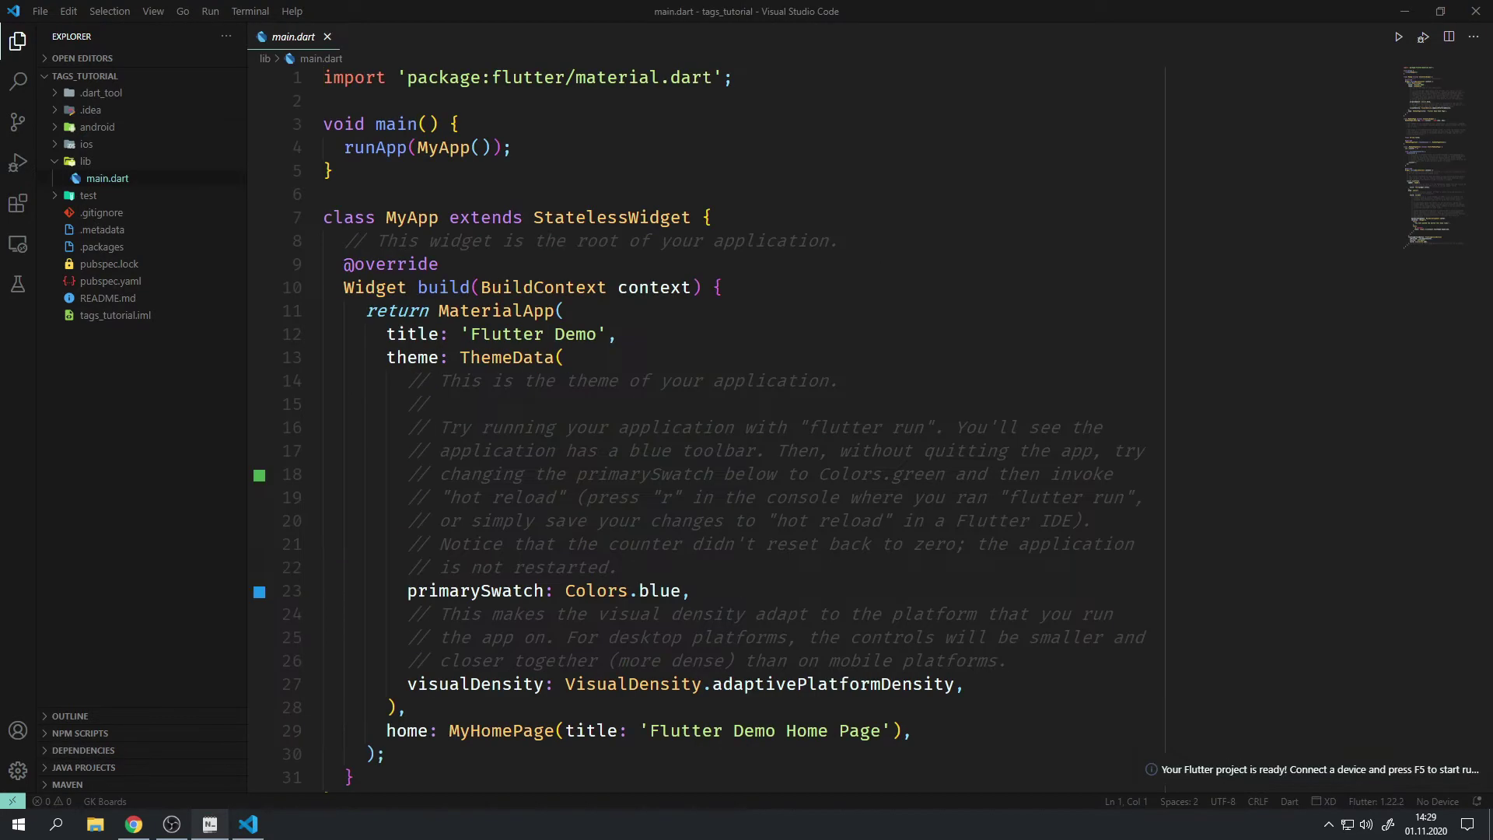
pyautogui.doubleClick(166, 283)
pyautogui.scroll(-4, 755, 467)
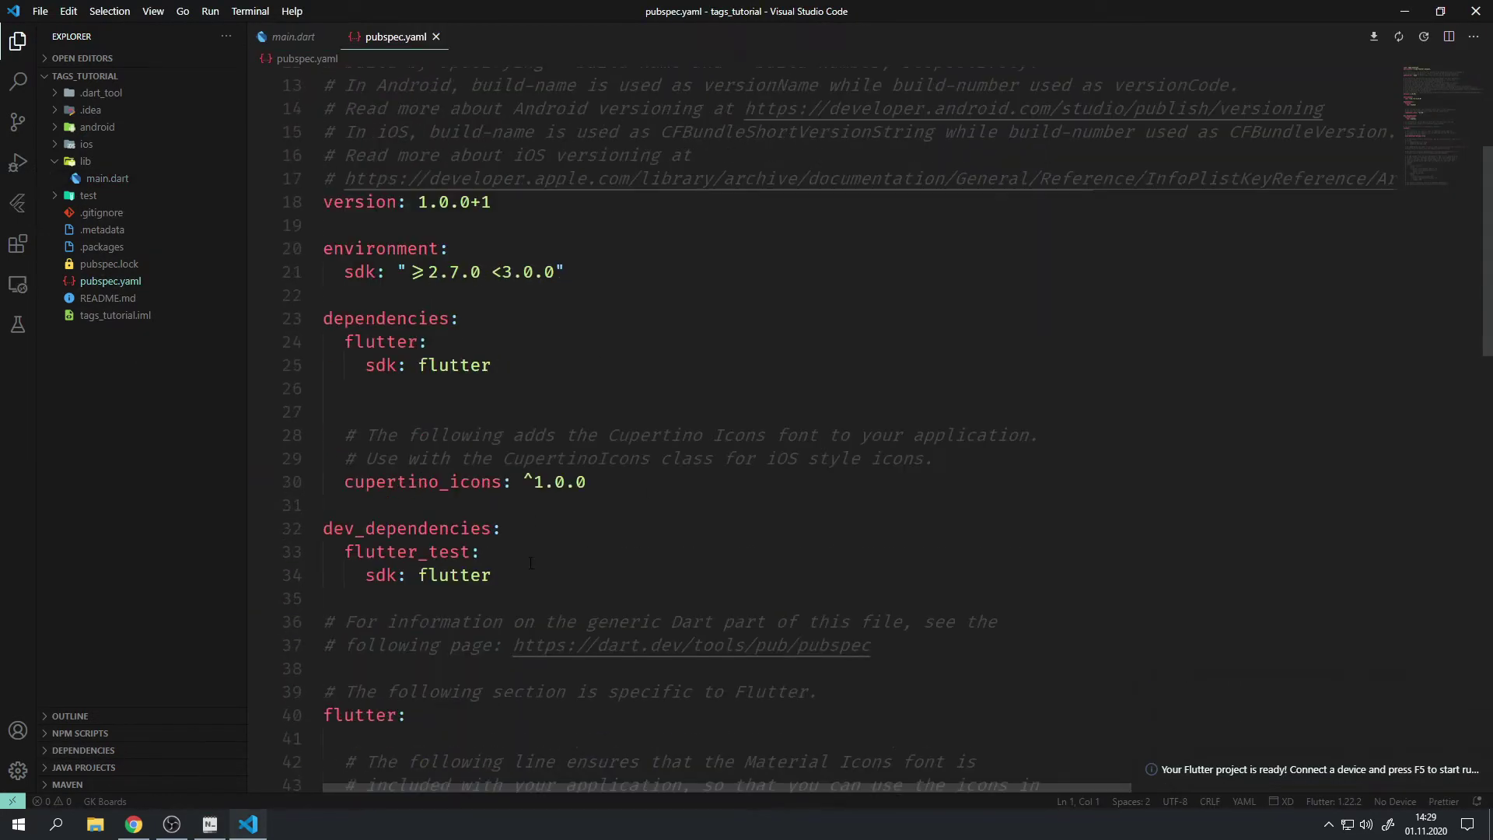
pyautogui.click(756, 458)
pyautogui.press('Return')
pyautogui.write('flutter_tags: ^0.4.9')
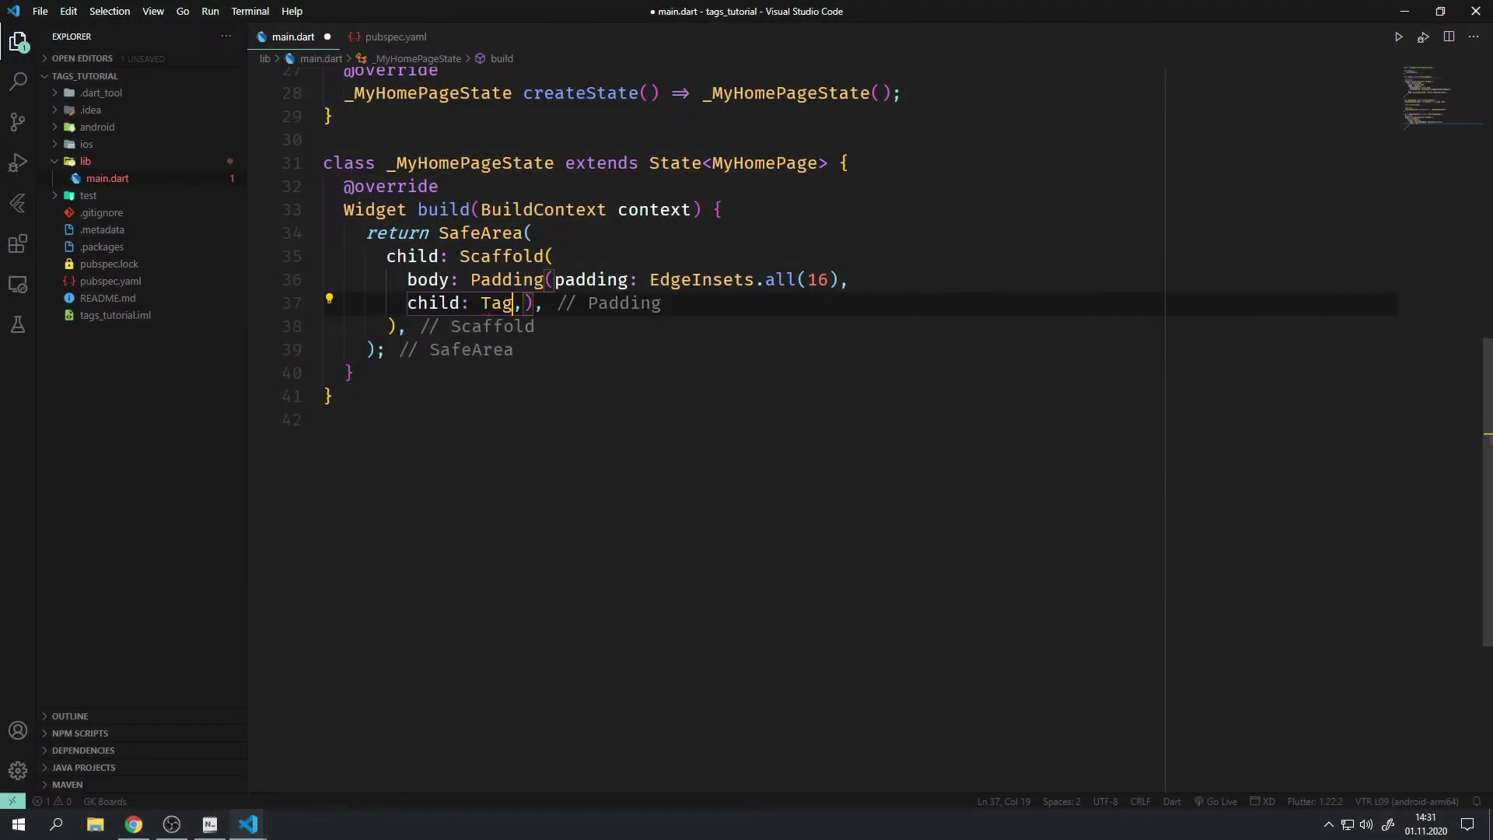
pyautogui.write('s,),')
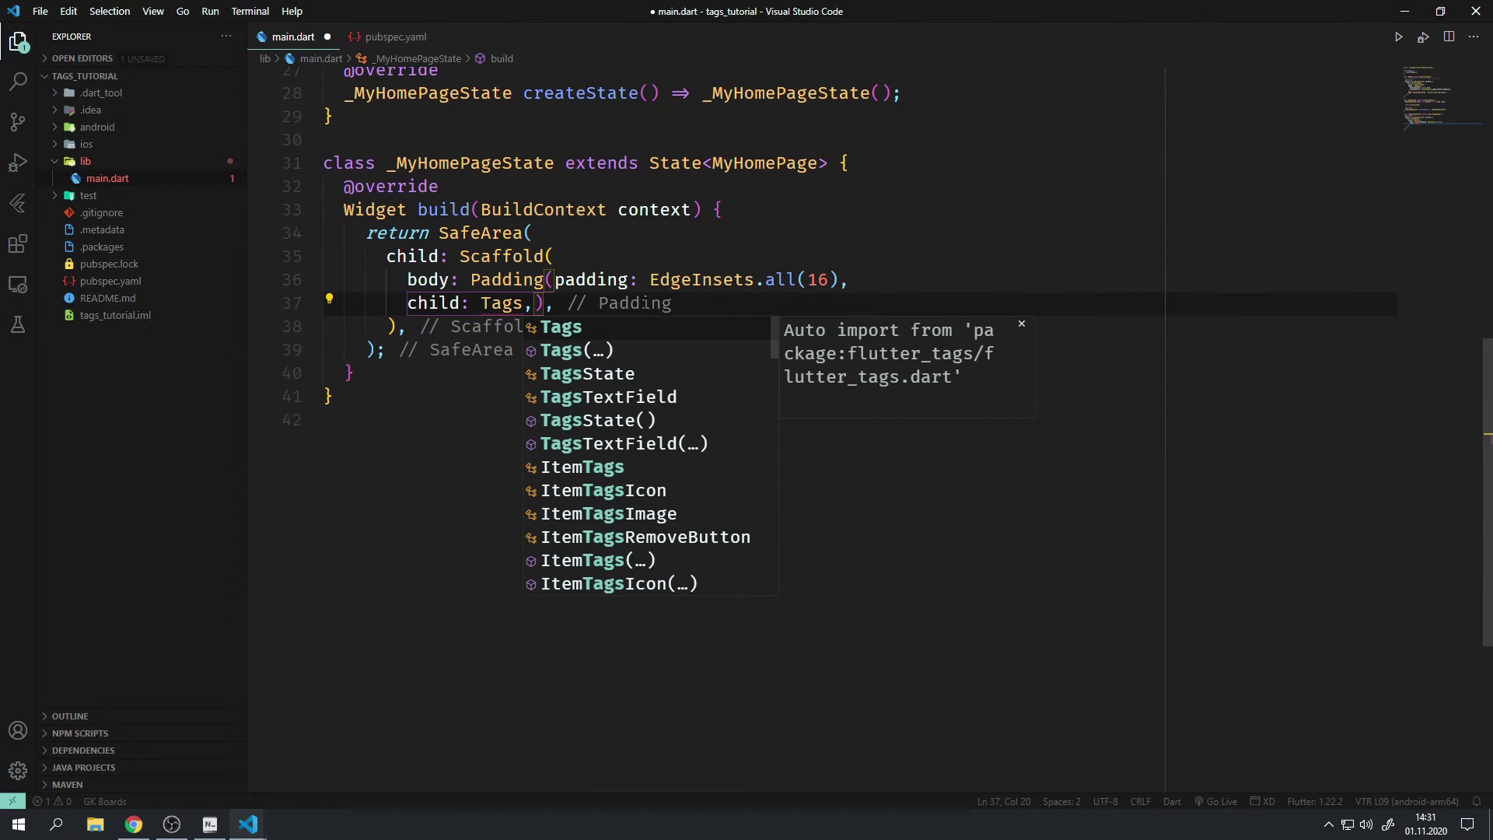
# Step: Insert child: Tags() in the Padding, save, and begin its key: property
pyautogui.press('Down')
pyautogui.press('Return')
pyautogui.hotkey('ctrl', 's')
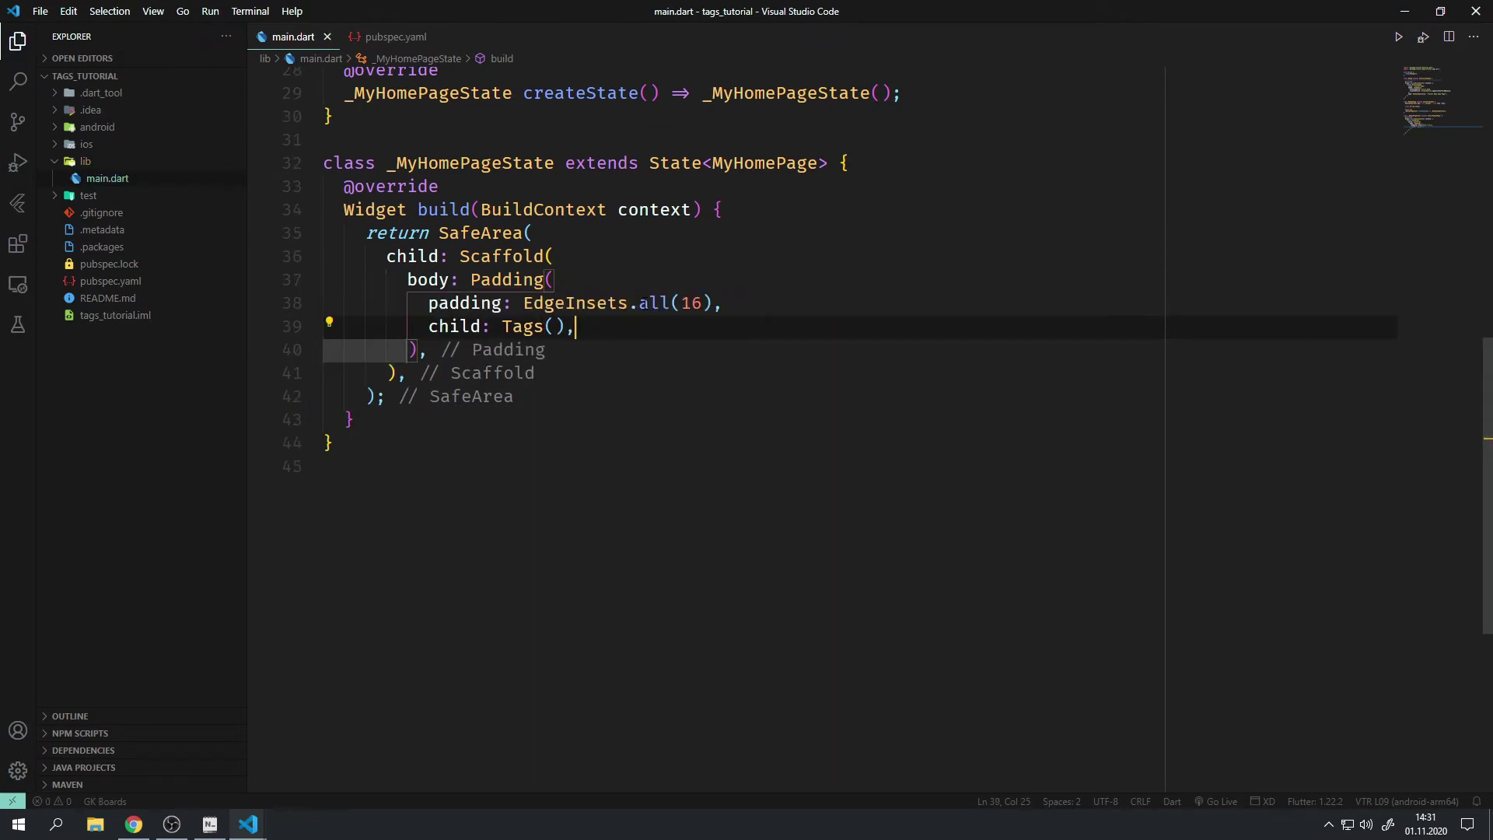
pyautogui.press('Left')
pyautogui.press('Left')
pyautogui.press('Return')
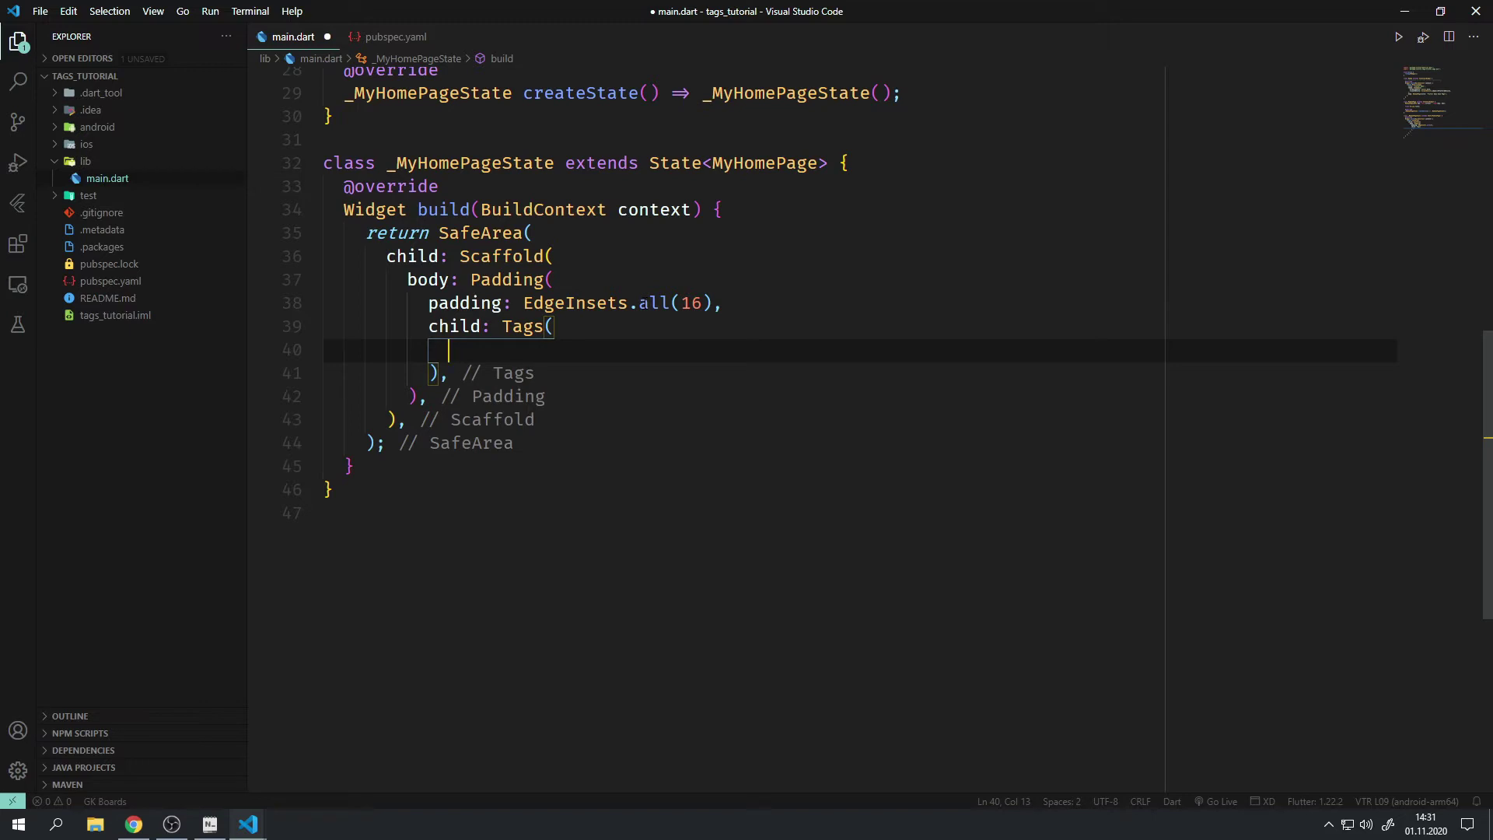
pyautogui.press('Tab')
pyautogui.write('key')
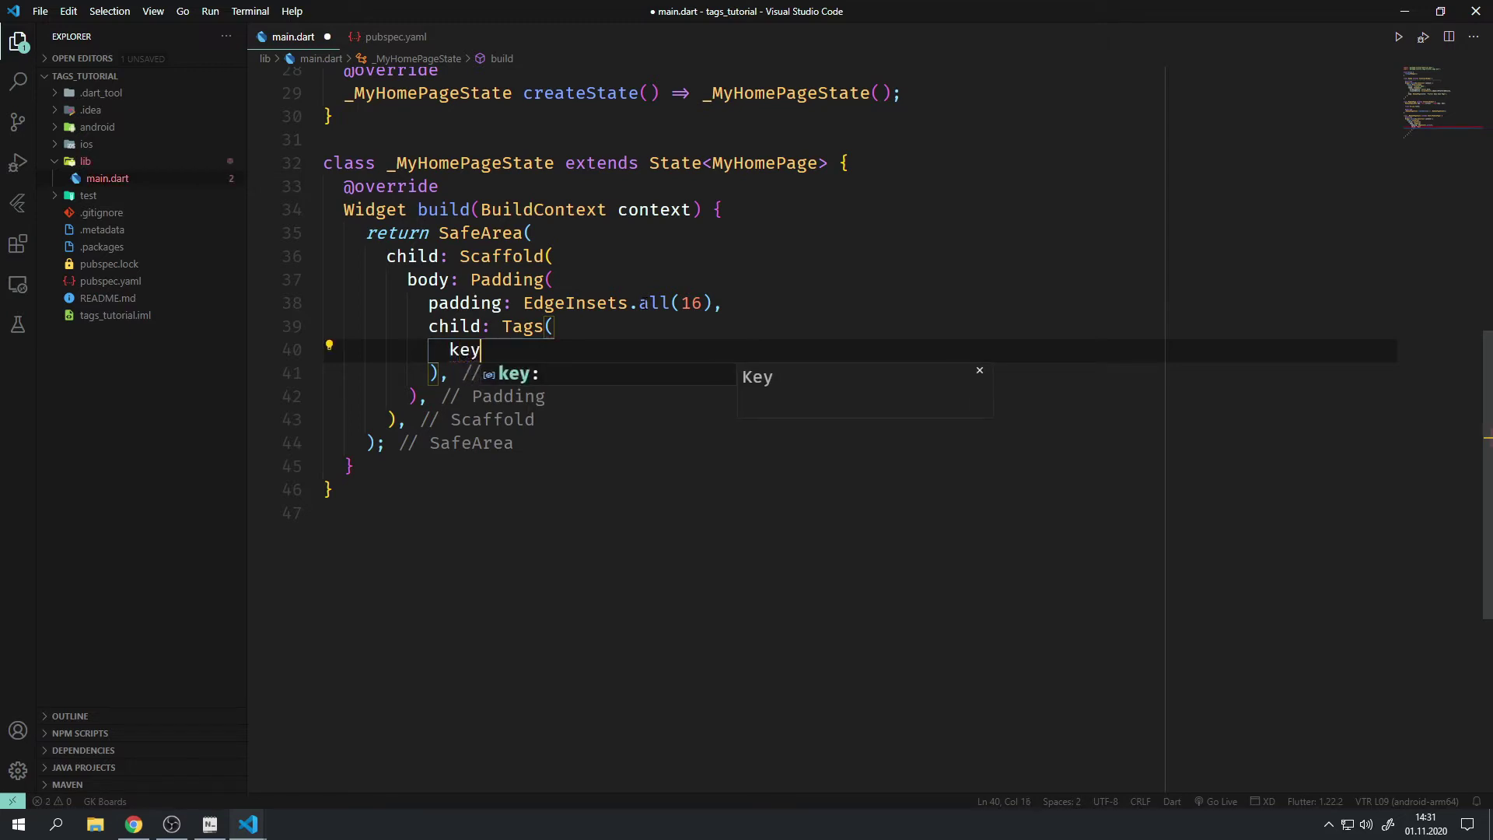
pyautogui.press('Return')
pyautogui.scroll(2, 809, 347)
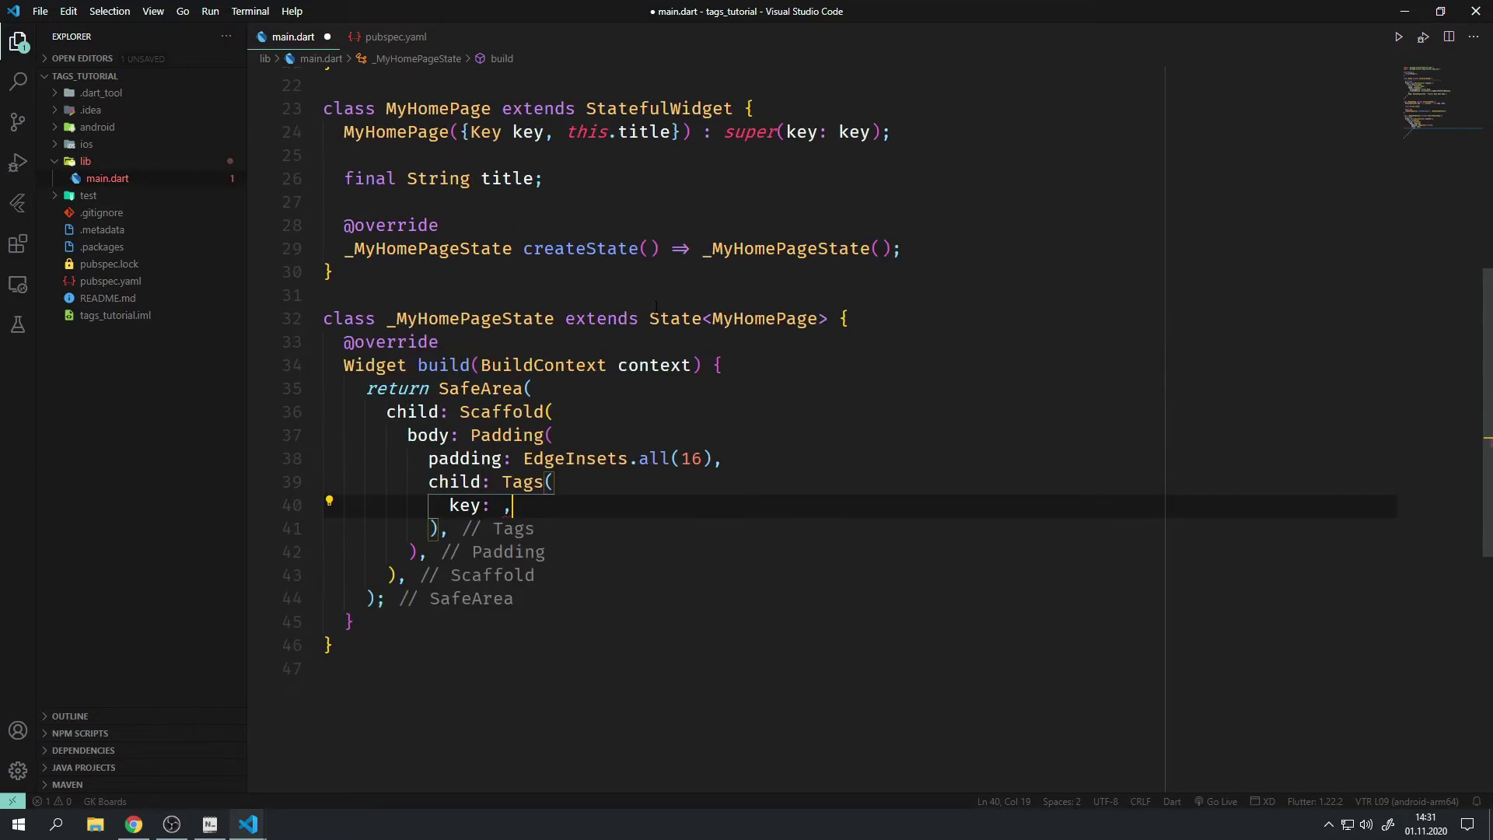
pyautogui.scroll(1, 809, 347)
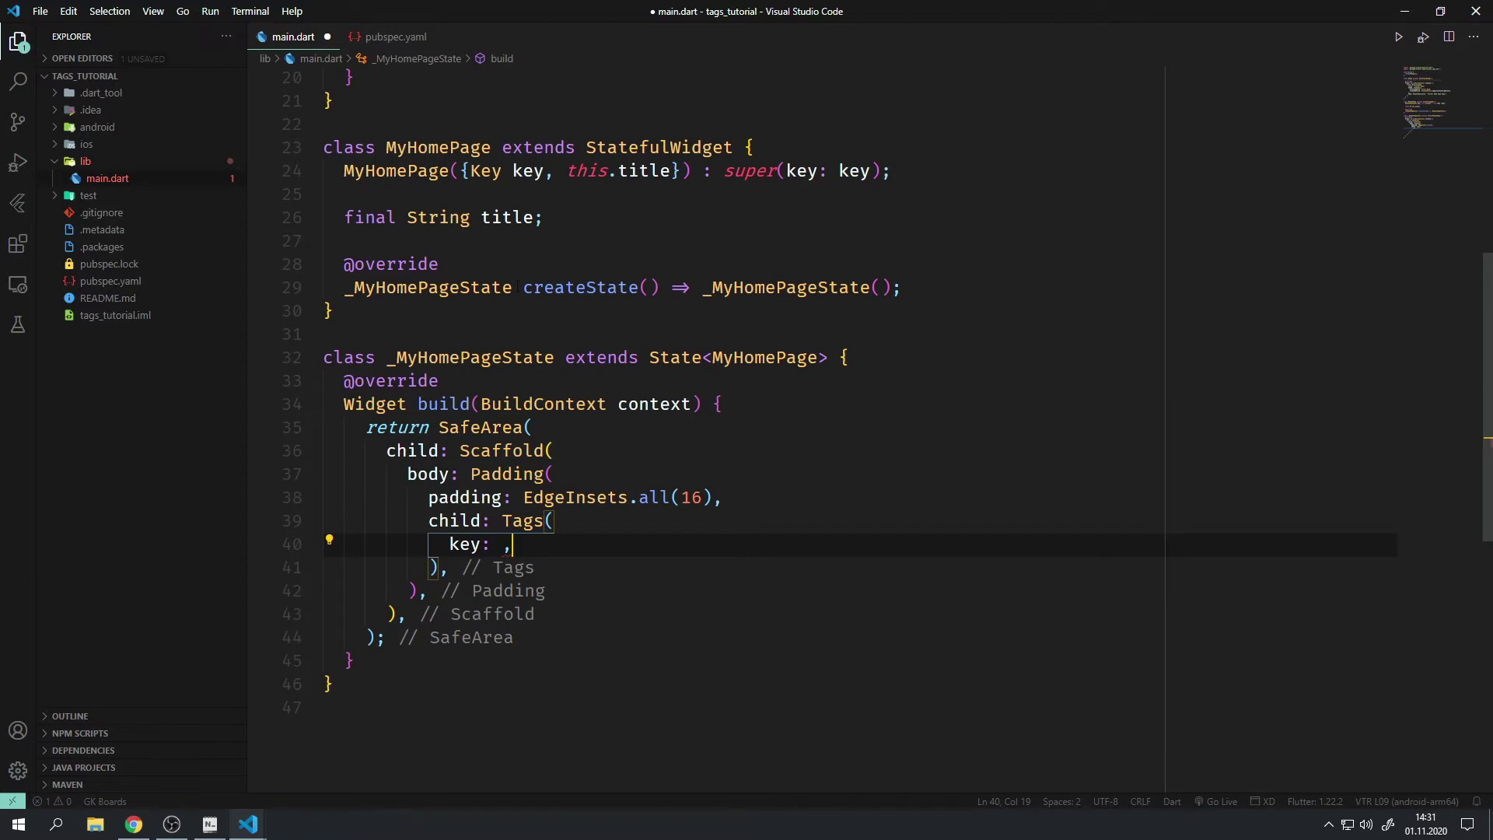
# Step: Declare GlobalKey<TagsState> _globalKey and pass it as the Tags key
pyautogui.click(883, 360)
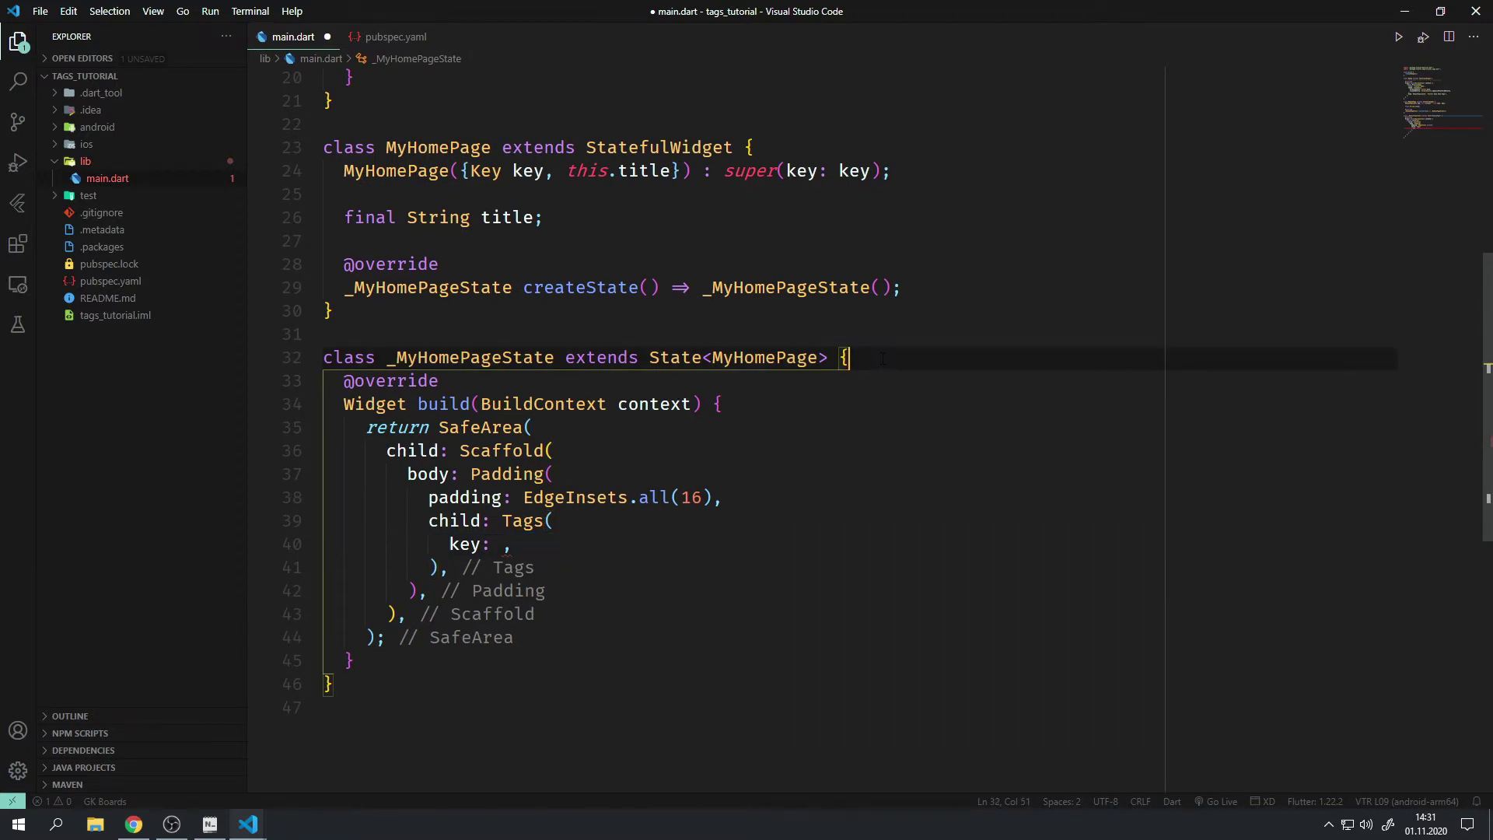
pyautogui.press('Return')
pyautogui.press('Return')
pyautogui.write('final G')
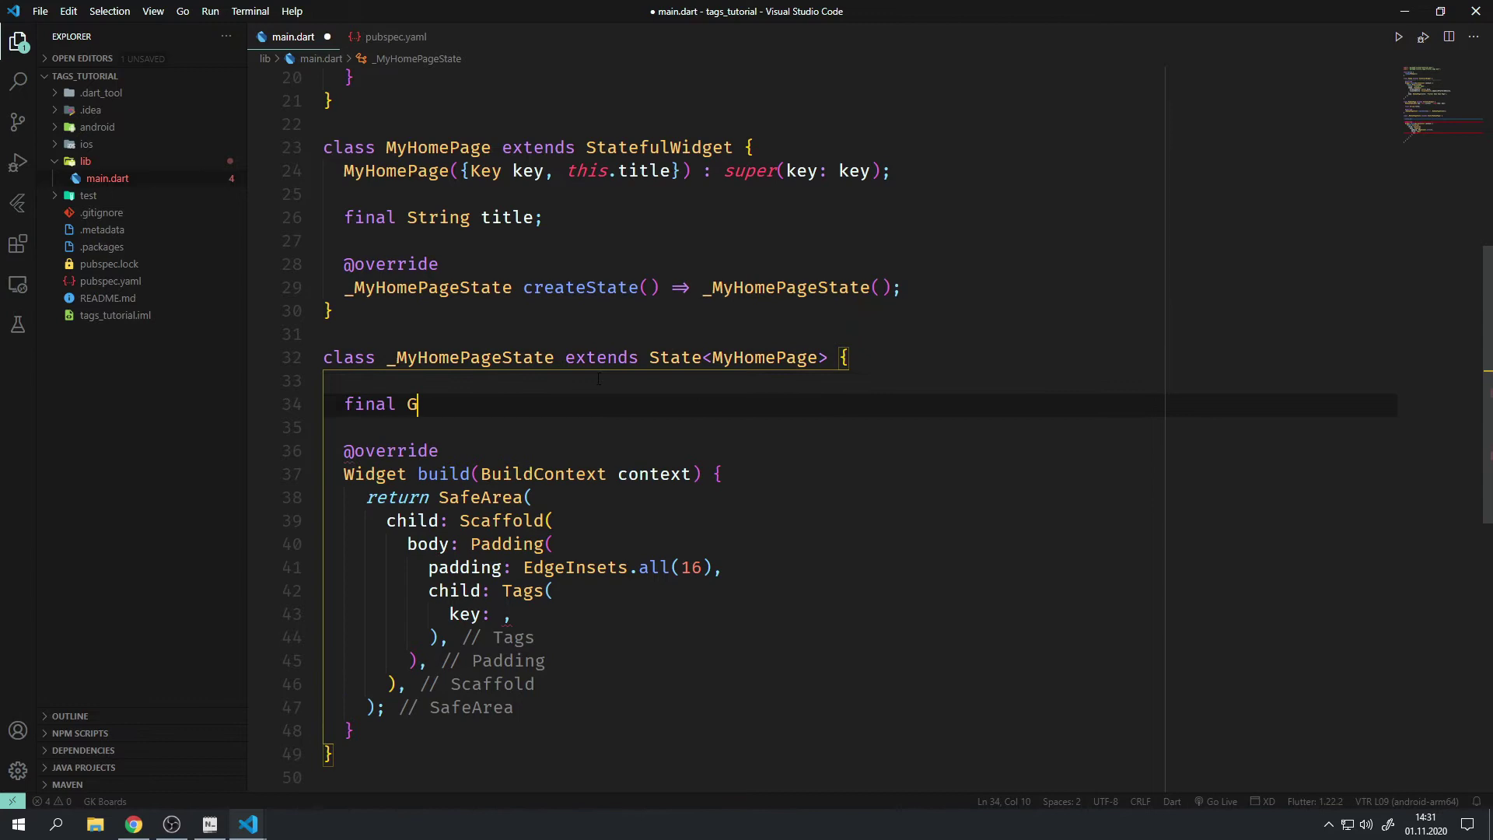
pyautogui.write('lobalKey<TagsState> _')
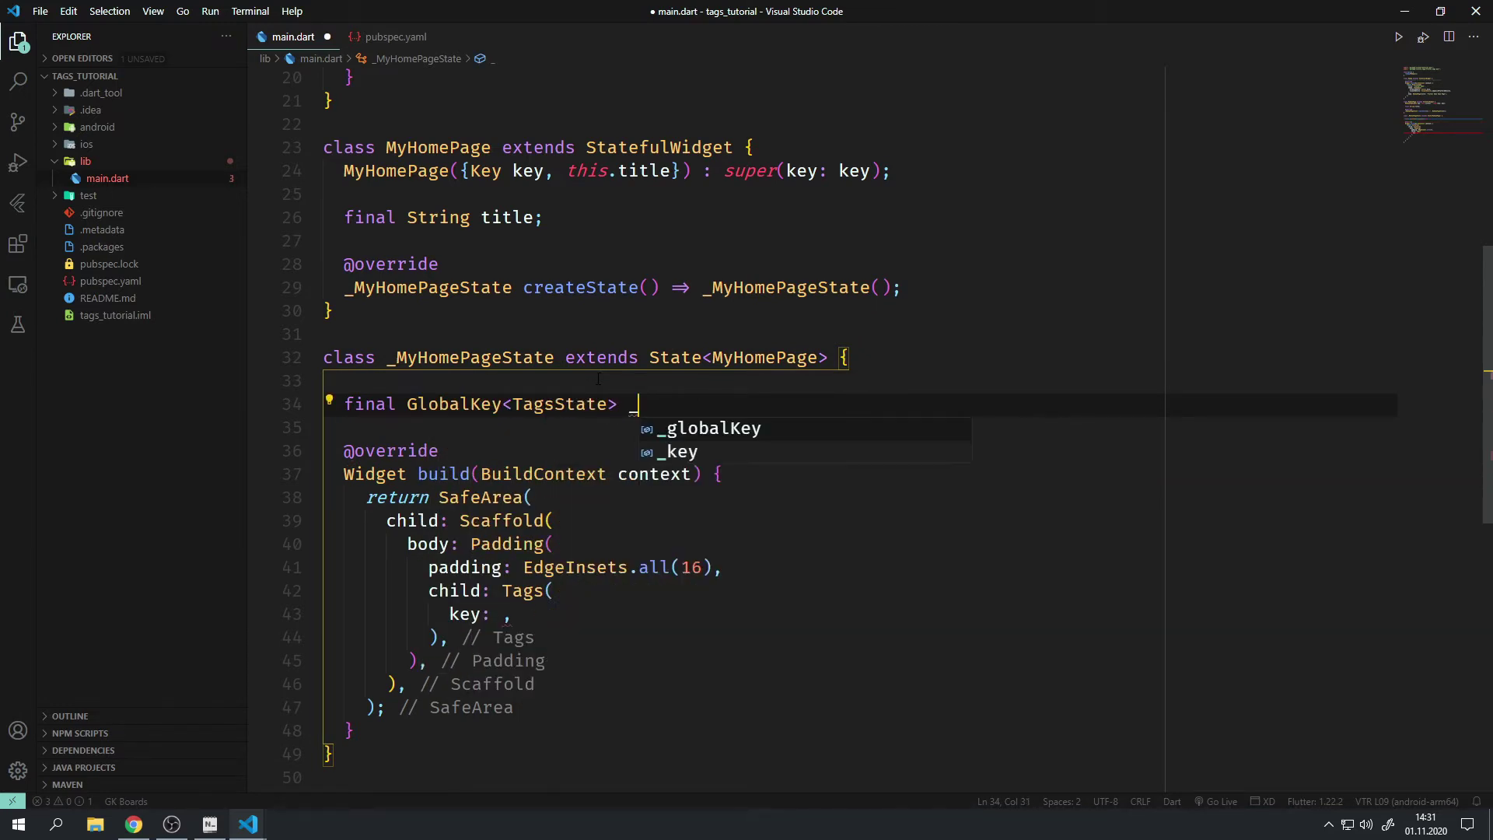
pyautogui.press('Return')
pyautogui.write('= GlobalKey<TagsState>();')
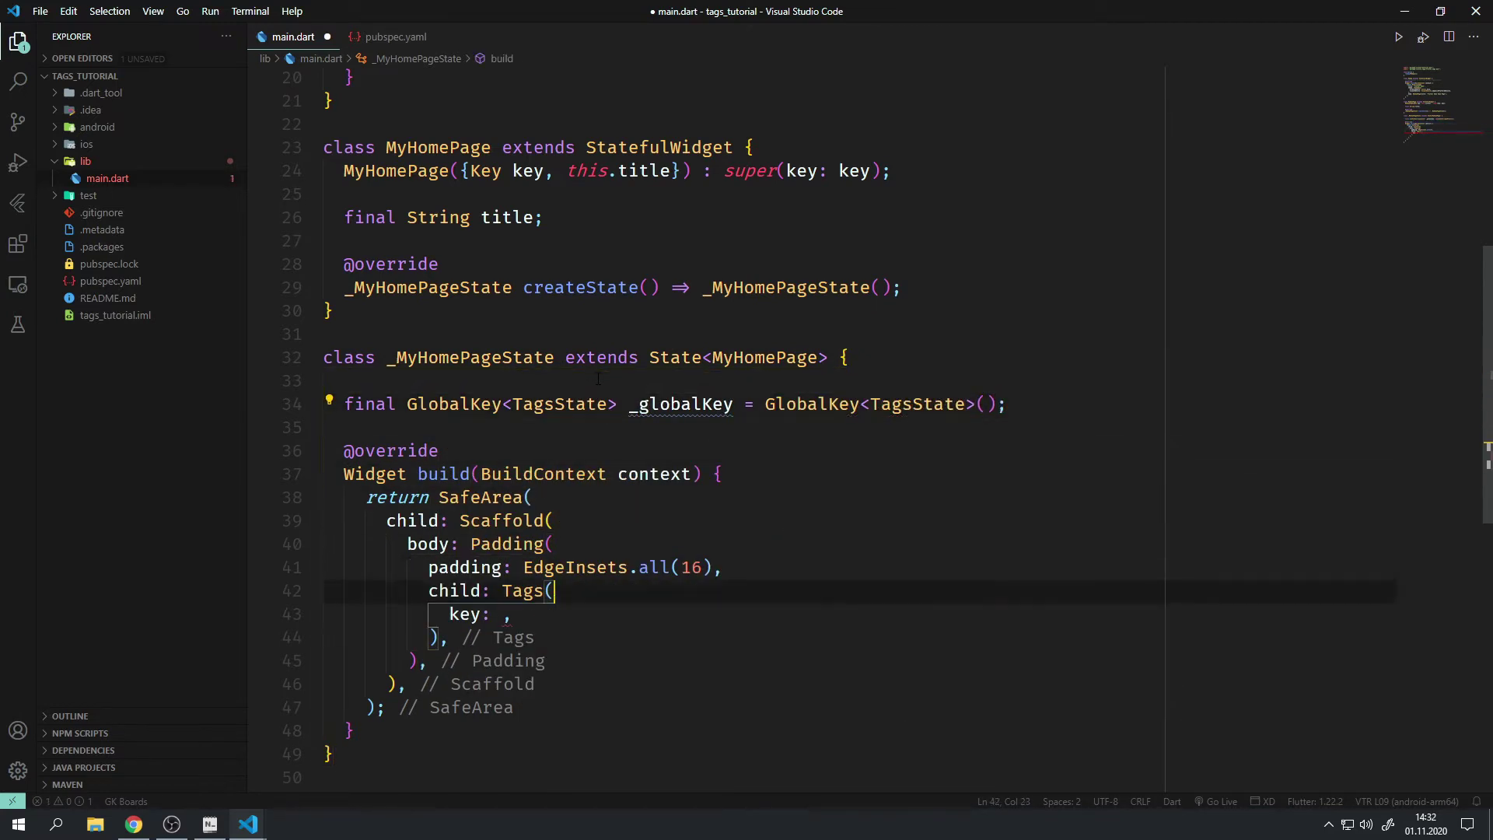
pyautogui.press('Down')
pyautogui.press('Down')
pyautogui.press('Down')
pyautogui.press('Left')
pyautogui.write('_globalKey')
pyautogui.press('Return')
# Step: Add List tags = new List(); to the state class and save main.dart
pyautogui.click(599, 379)
pyautogui.write('List ')
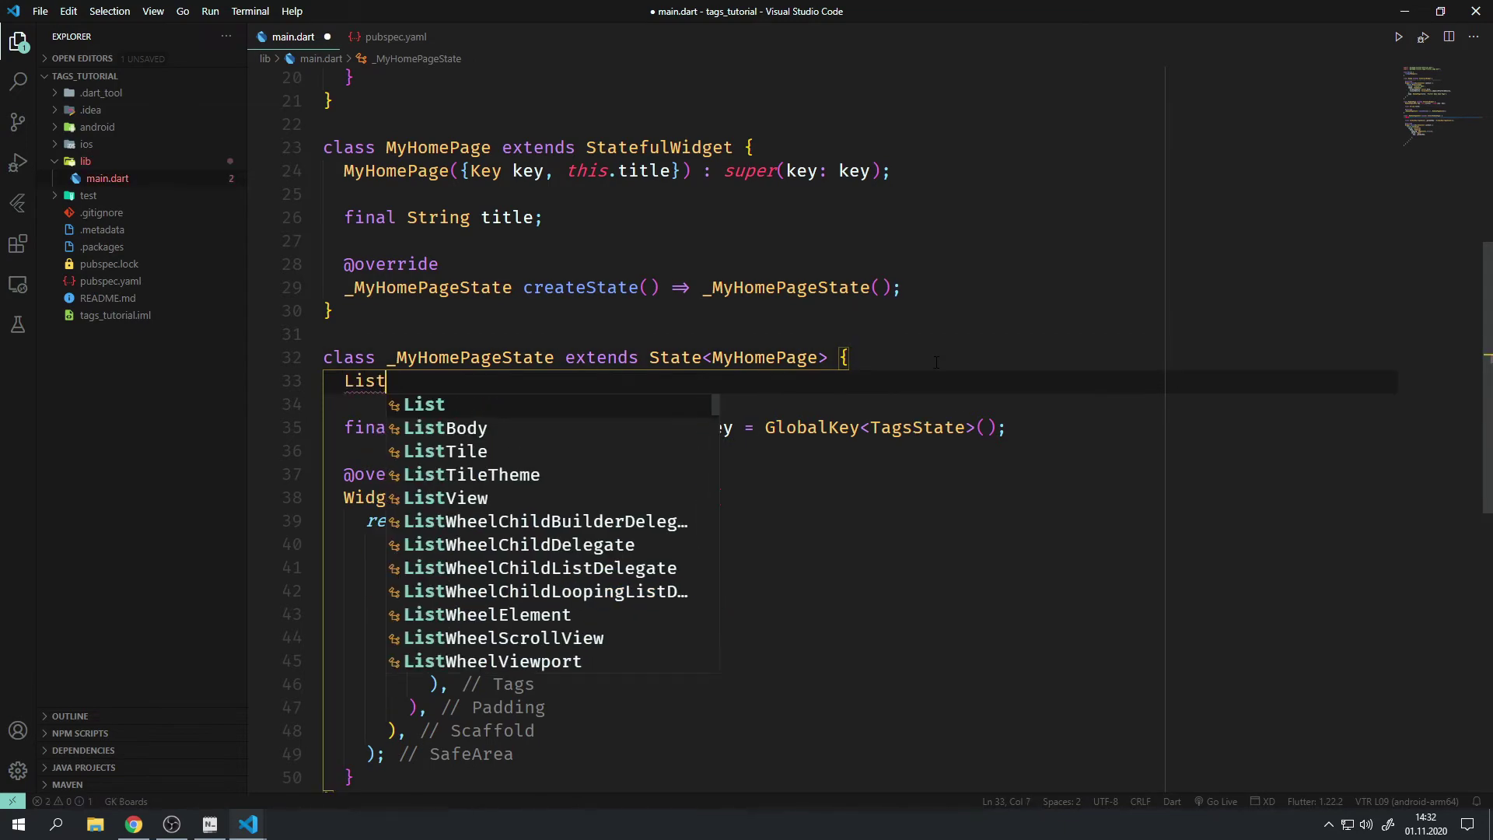
pyautogui.write('items')
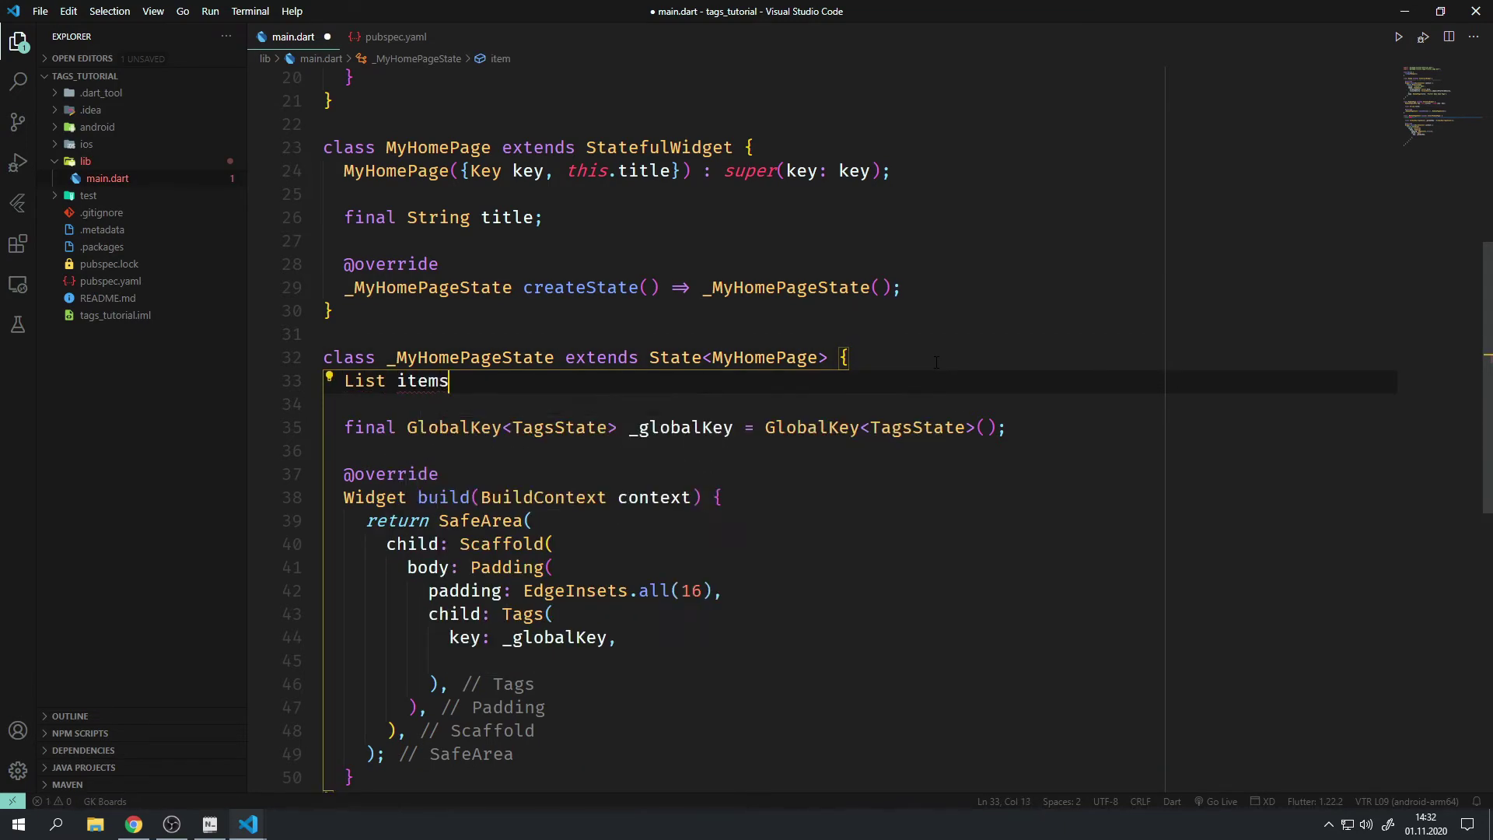
pyautogui.press('BackSpace')
pyautogui.press('BackSpace')
pyautogui.press('BackSpace')
pyautogui.press('BackSpace')
pyautogui.press('BackSpace')
pyautogui.write('tags = new Li')
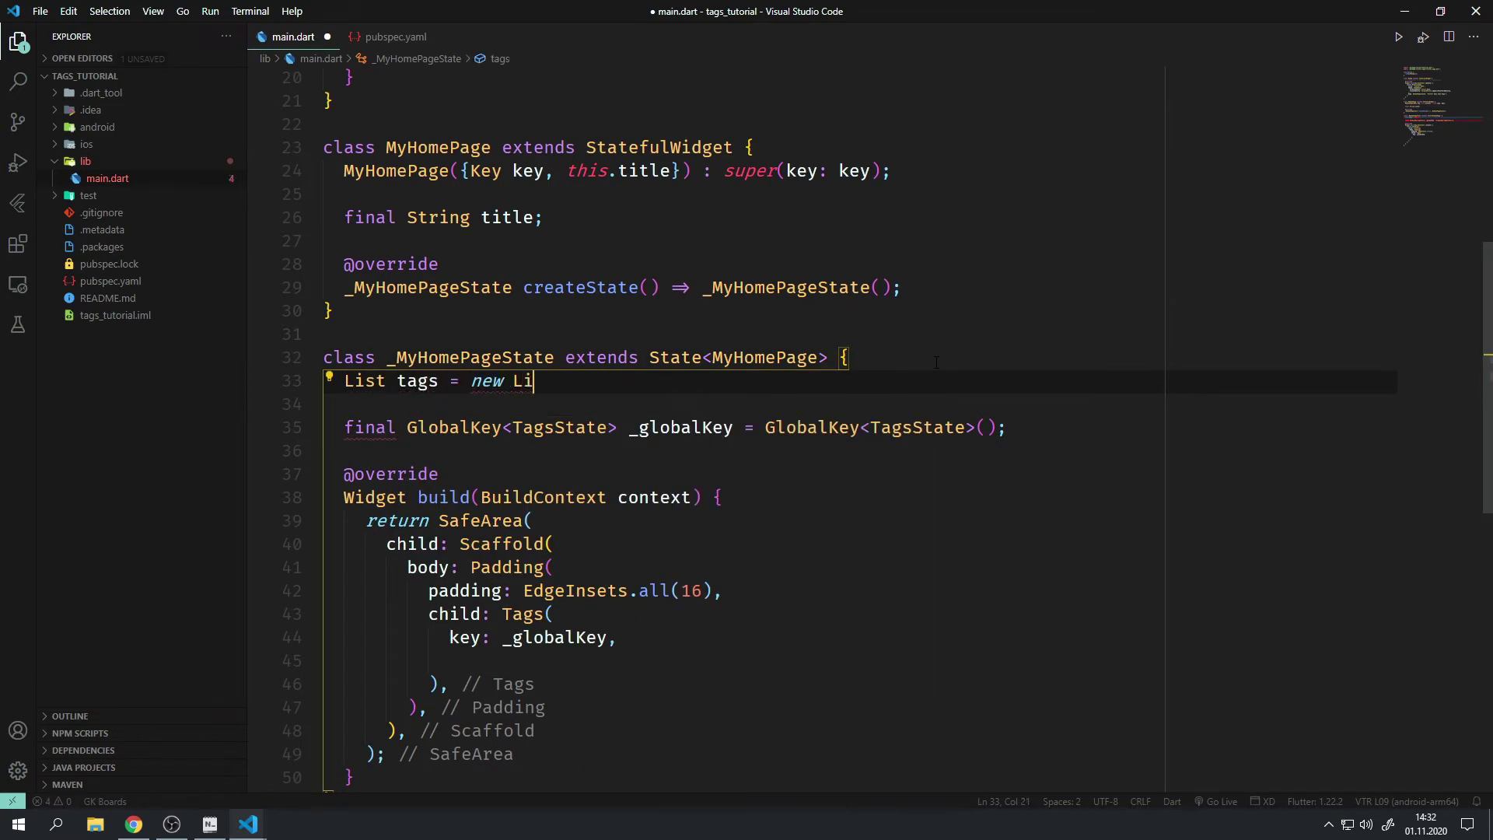
pyautogui.write('st();')
pyautogui.press('Return')
pyautogui.hotkey('ctrl', 's')
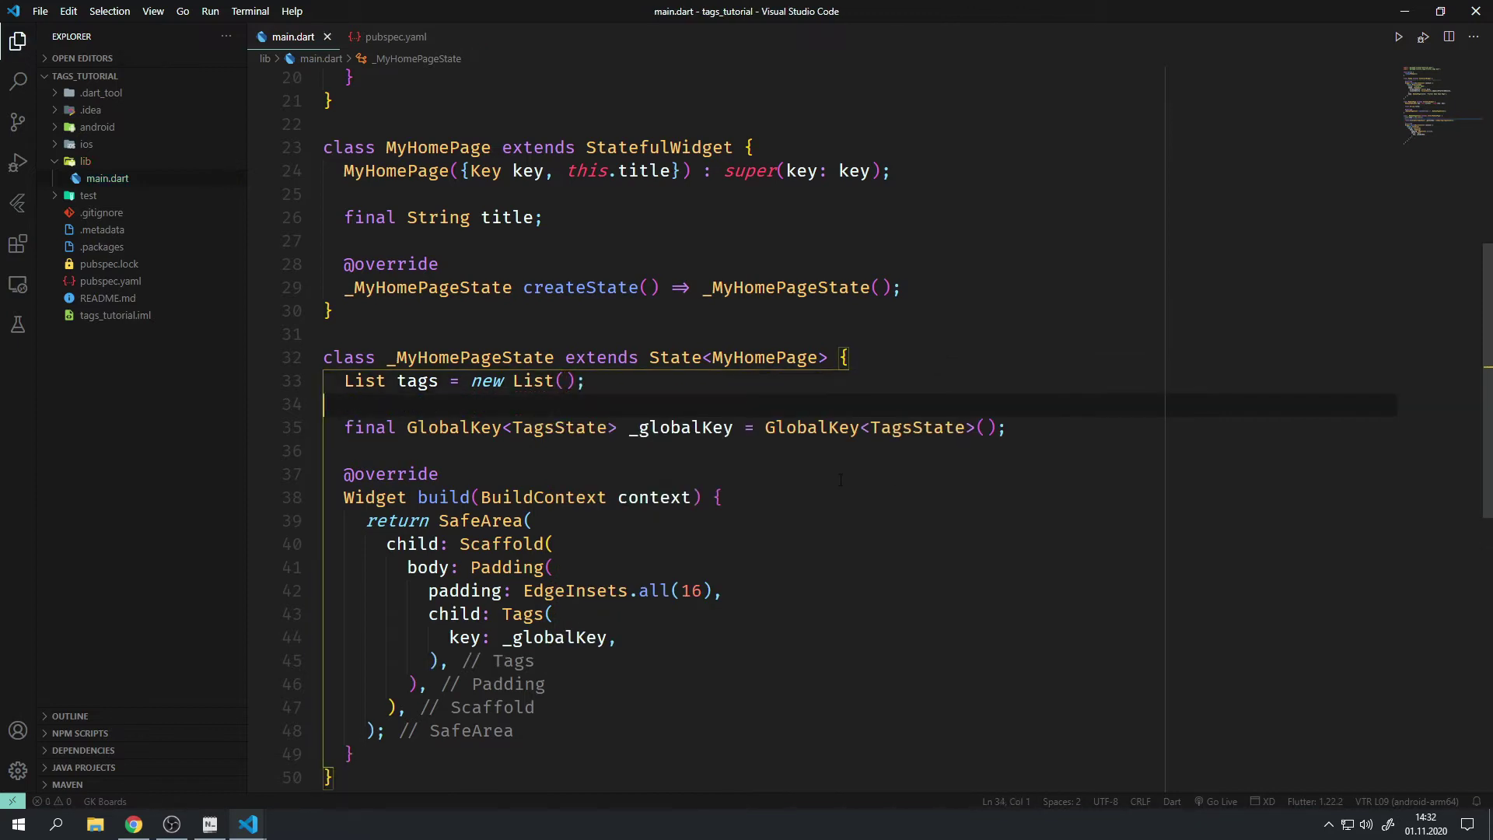
pyautogui.scroll(-2, 841, 481)
pyautogui.scroll(-1, 839, 481)
# Step: Give Tags itemCount: tags.length and columns: 6
pyautogui.click(668, 525)
pyautogui.press('Return')
pyautogui.write('l')
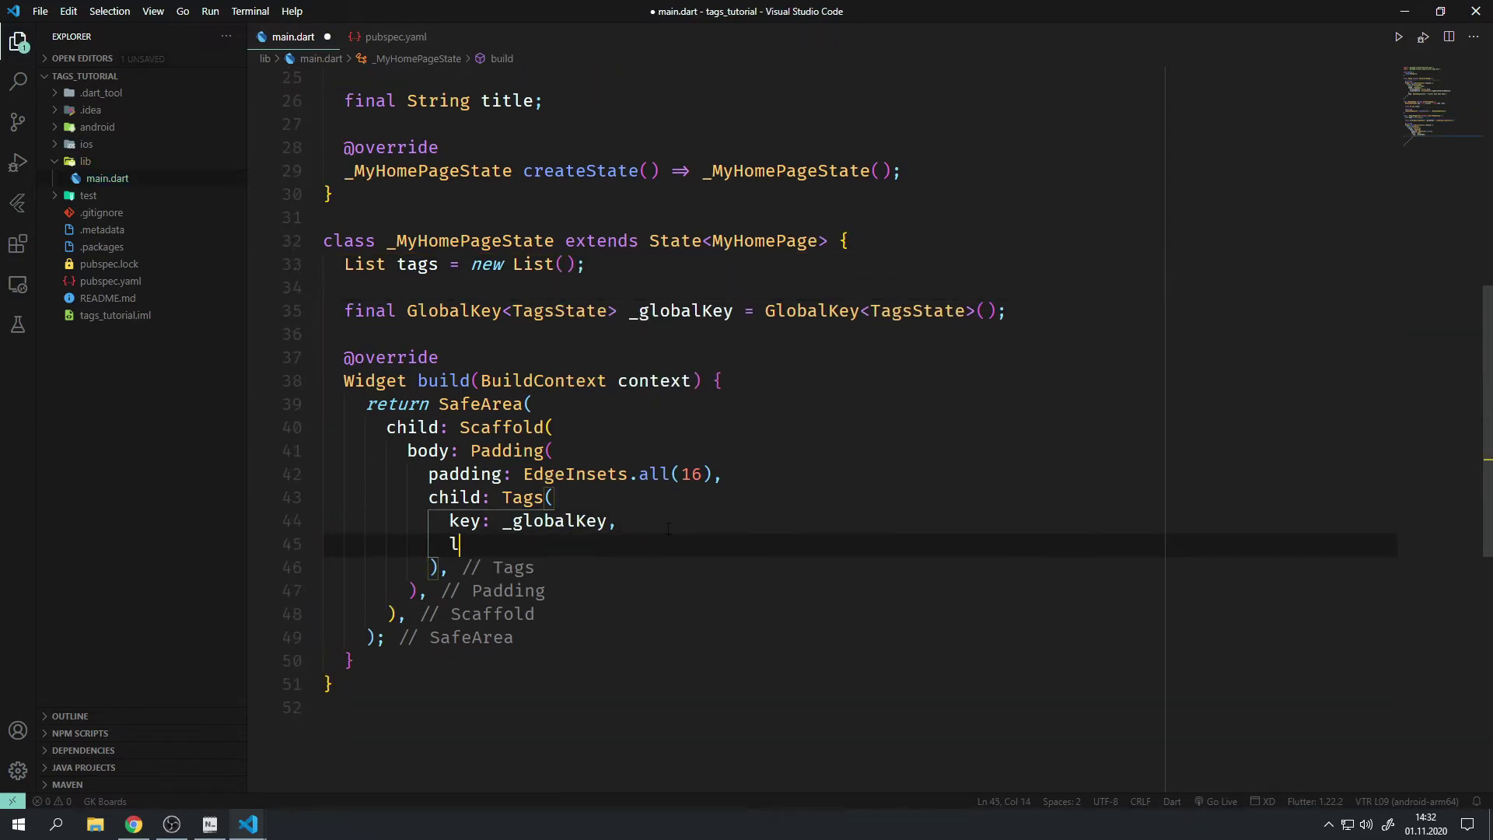
pyautogui.press('BackSpace')
pyautogui.write('i')
pyautogui.press('Return')
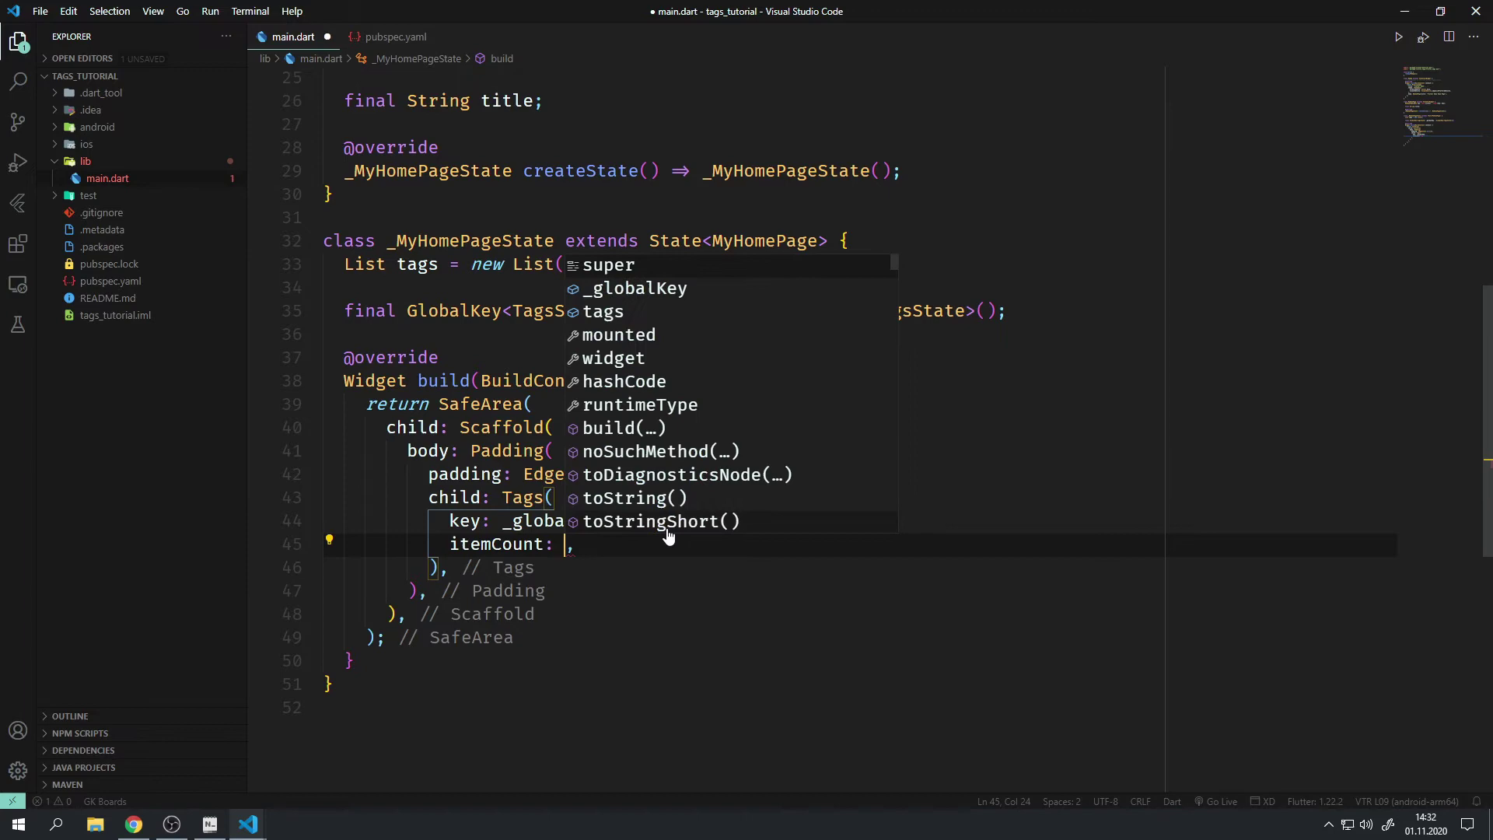
pyautogui.write('tags.l')
pyautogui.press('Return')
pyautogui.press('Return')
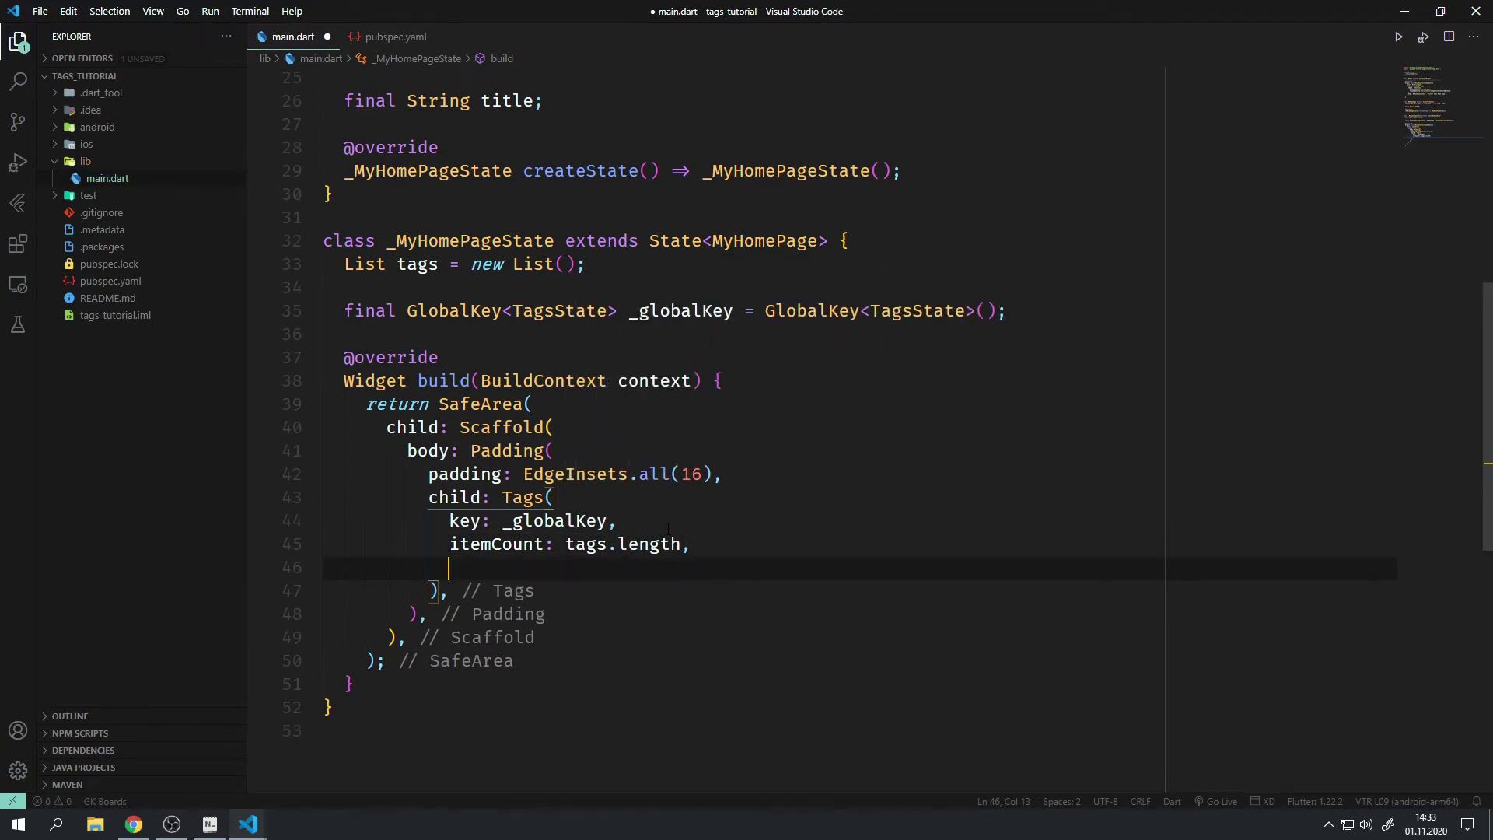
pyautogui.write('c')
pyautogui.press('Return')
pyautogui.write('6')
pyautogui.press('End')
# Step: Add a TagsTextField textField with a TextStyle of fontSize 14
pyautogui.press('Return')
pyautogui.write('text')
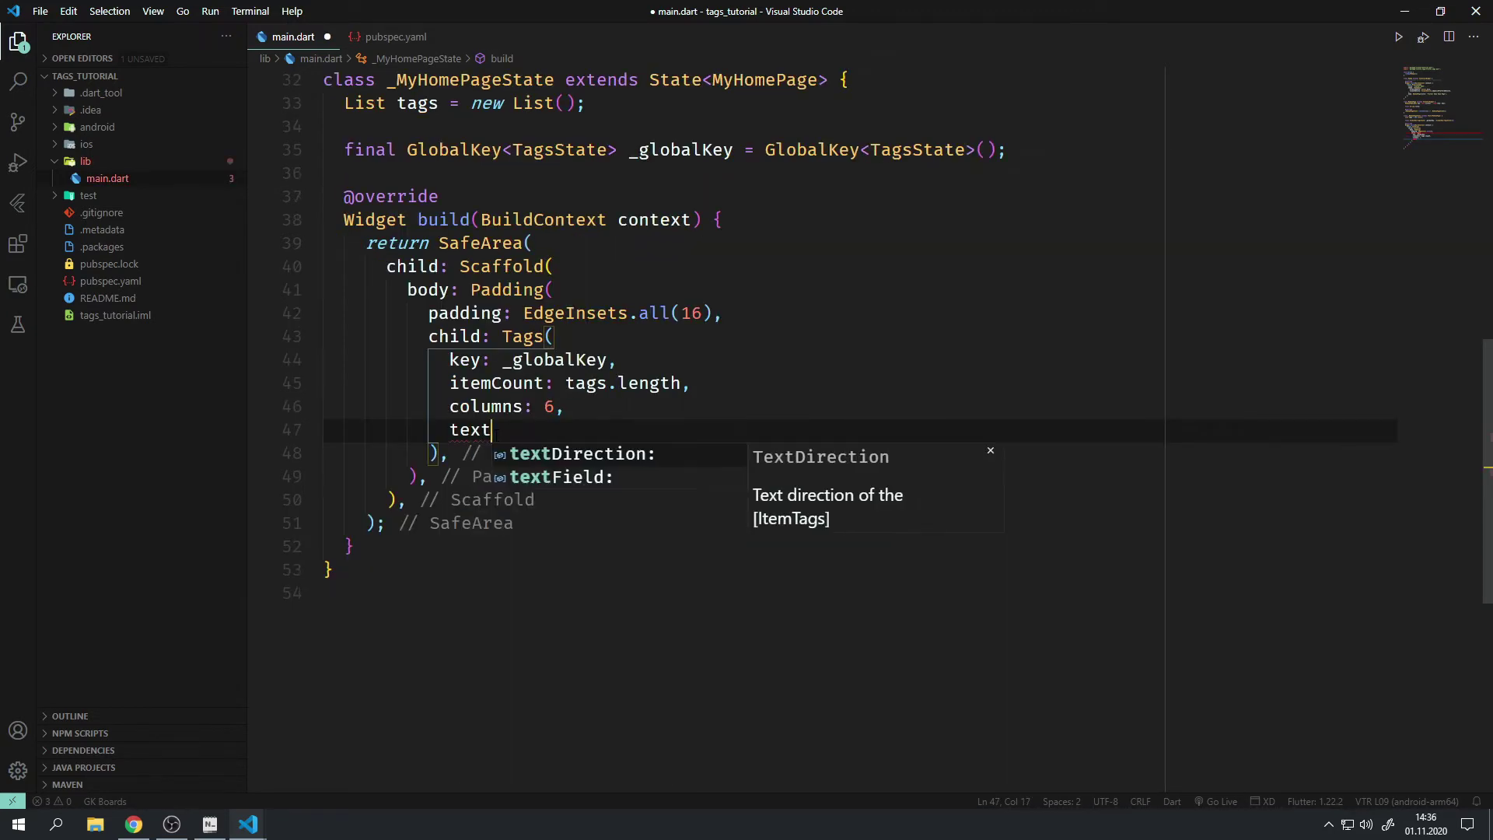
pyautogui.press('Return')
pyautogui.write('TagsTextField(')
pyautogui.press('Return')
pyautogui.press('Return')
pyautogui.write('tex')
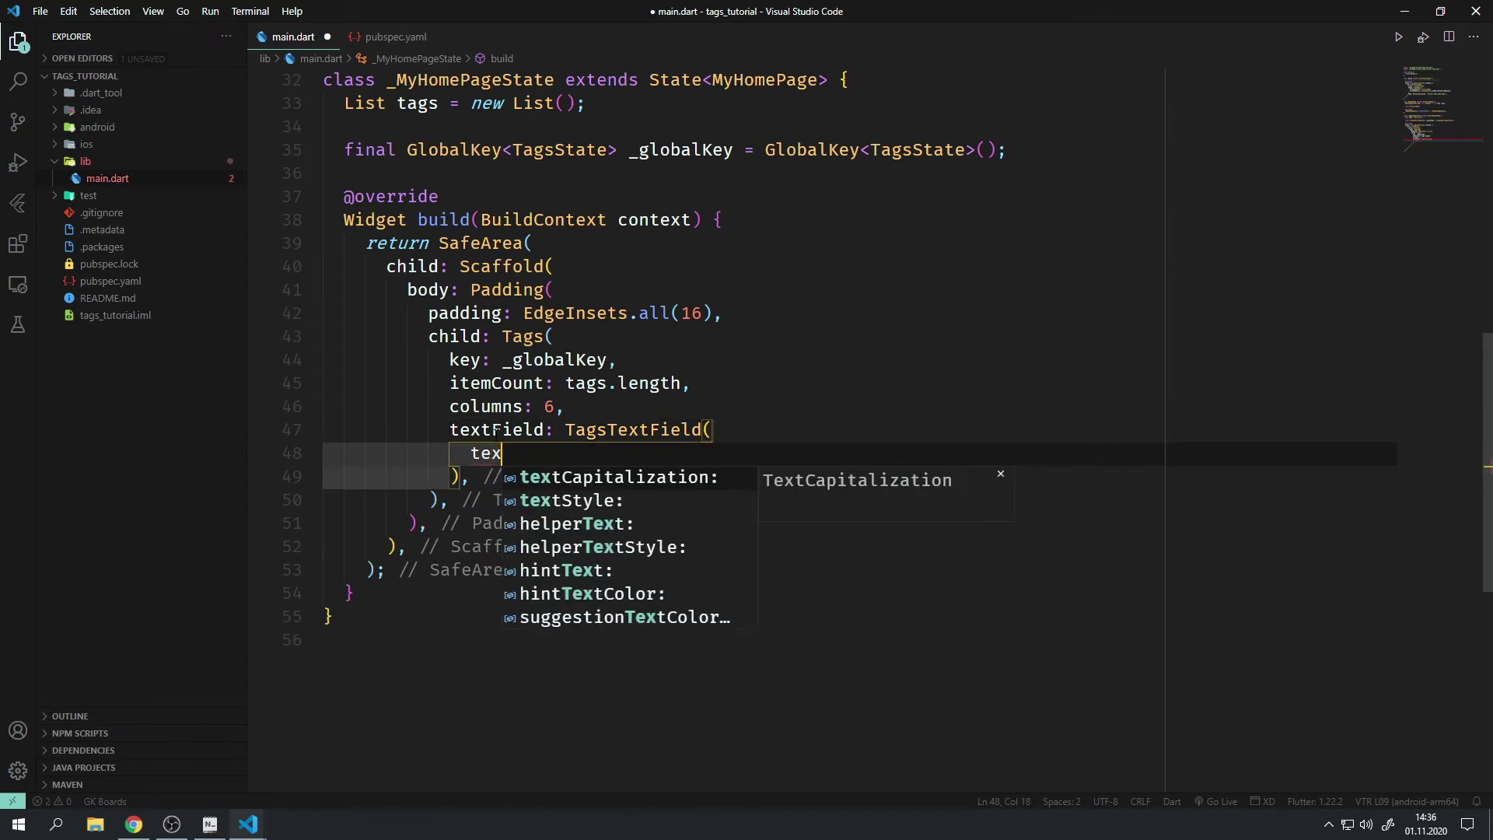
pyautogui.press('Return')
pyautogui.write('TextSt')
pyautogui.press('Return')
pyautogui.write('f')
pyautogui.press('Return')
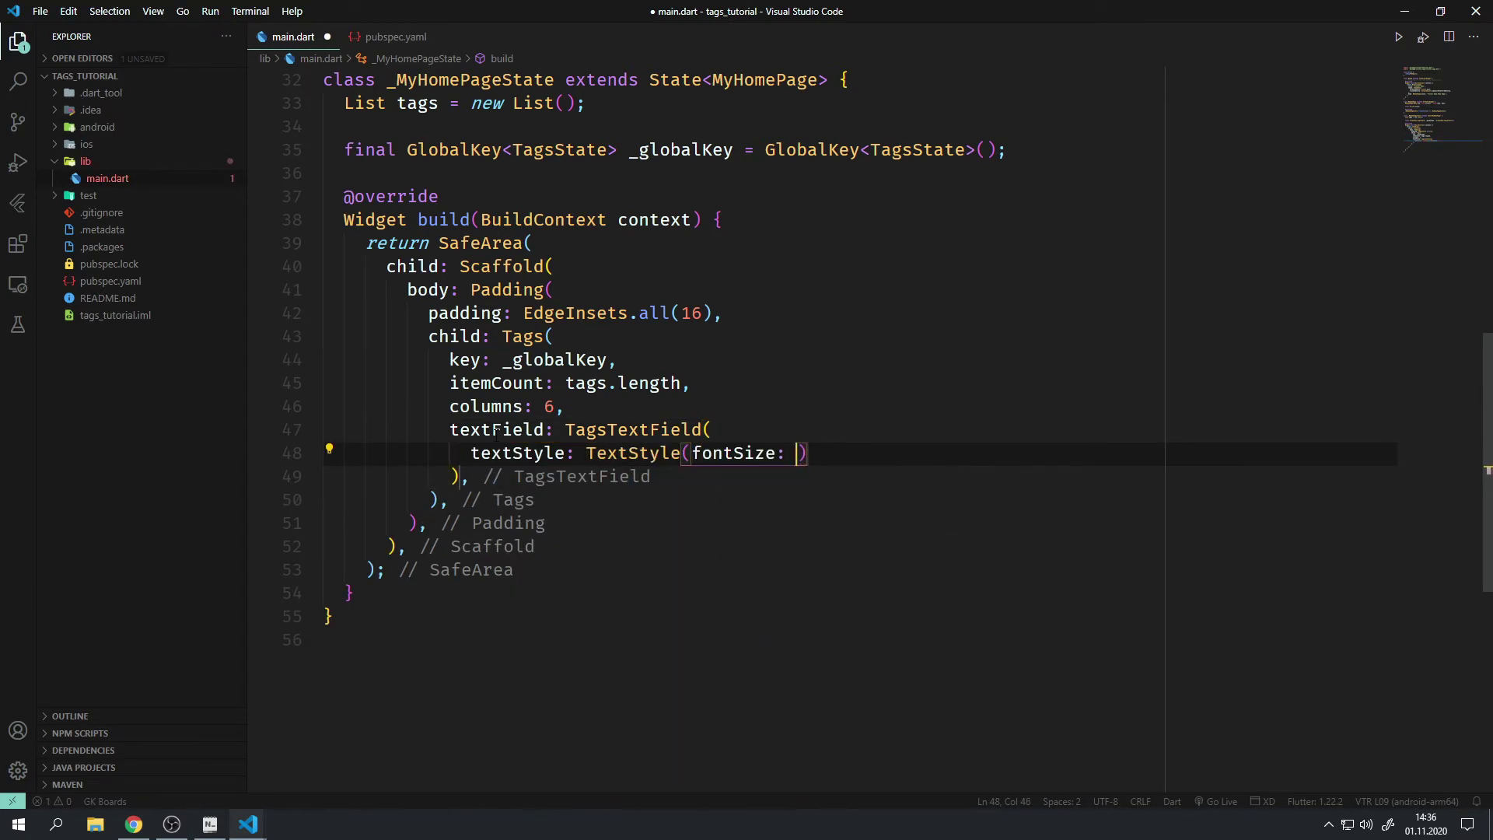
pyautogui.write('14')
pyautogui.press('End')
pyautogui.write(',')
# Step: Add onSubmitted calling setState with tags.add(Item(title: string))
pyautogui.press('Return')
pyautogui.write('onS')
pyautogui.press('Return')
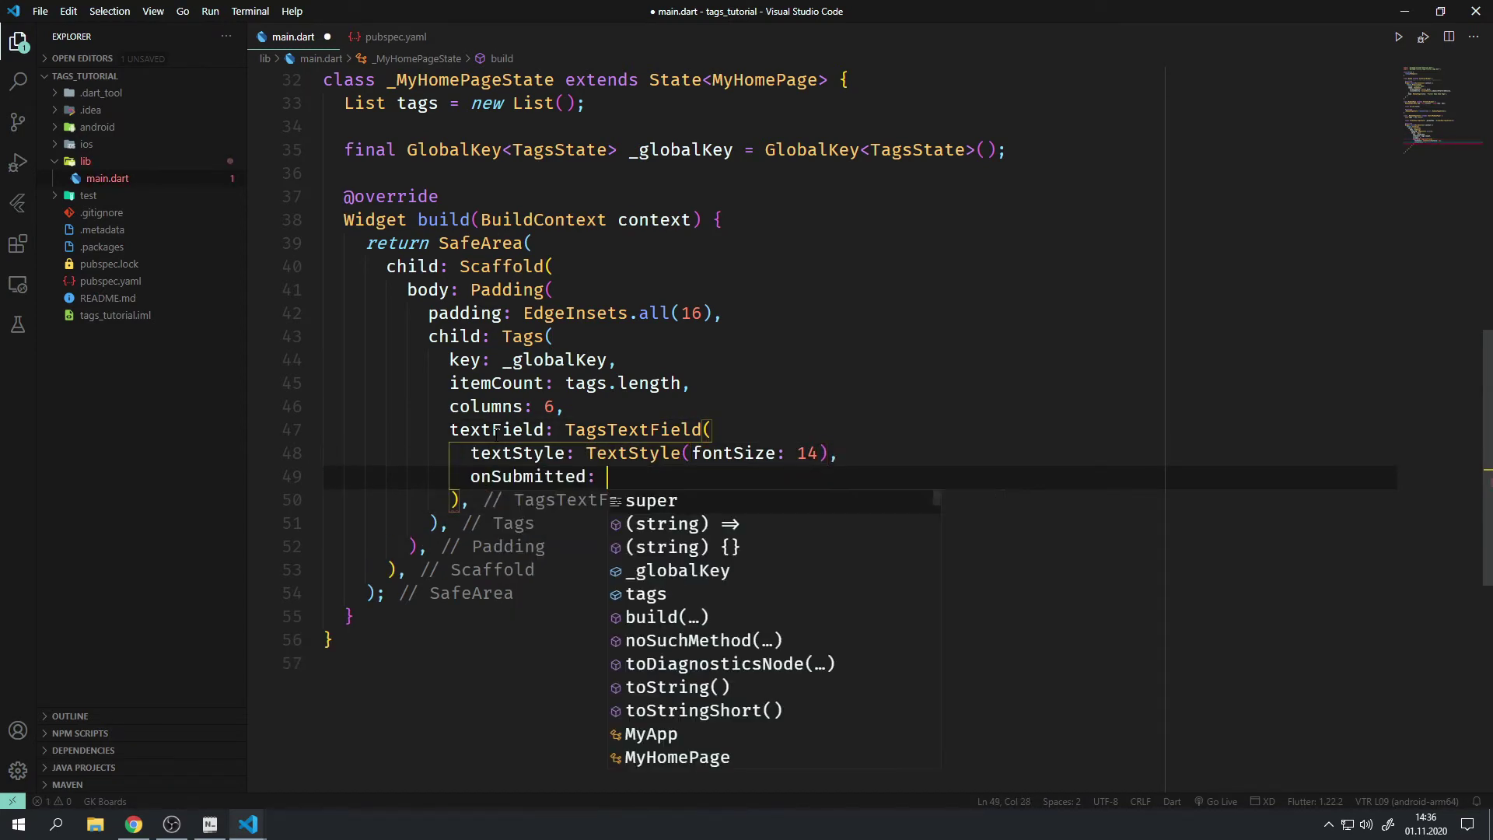
pyautogui.press('Down')
pyautogui.press('Down')
pyautogui.press('Return')
pyautogui.write('setS')
pyautogui.press('Return')
pyautogui.write('tags.')
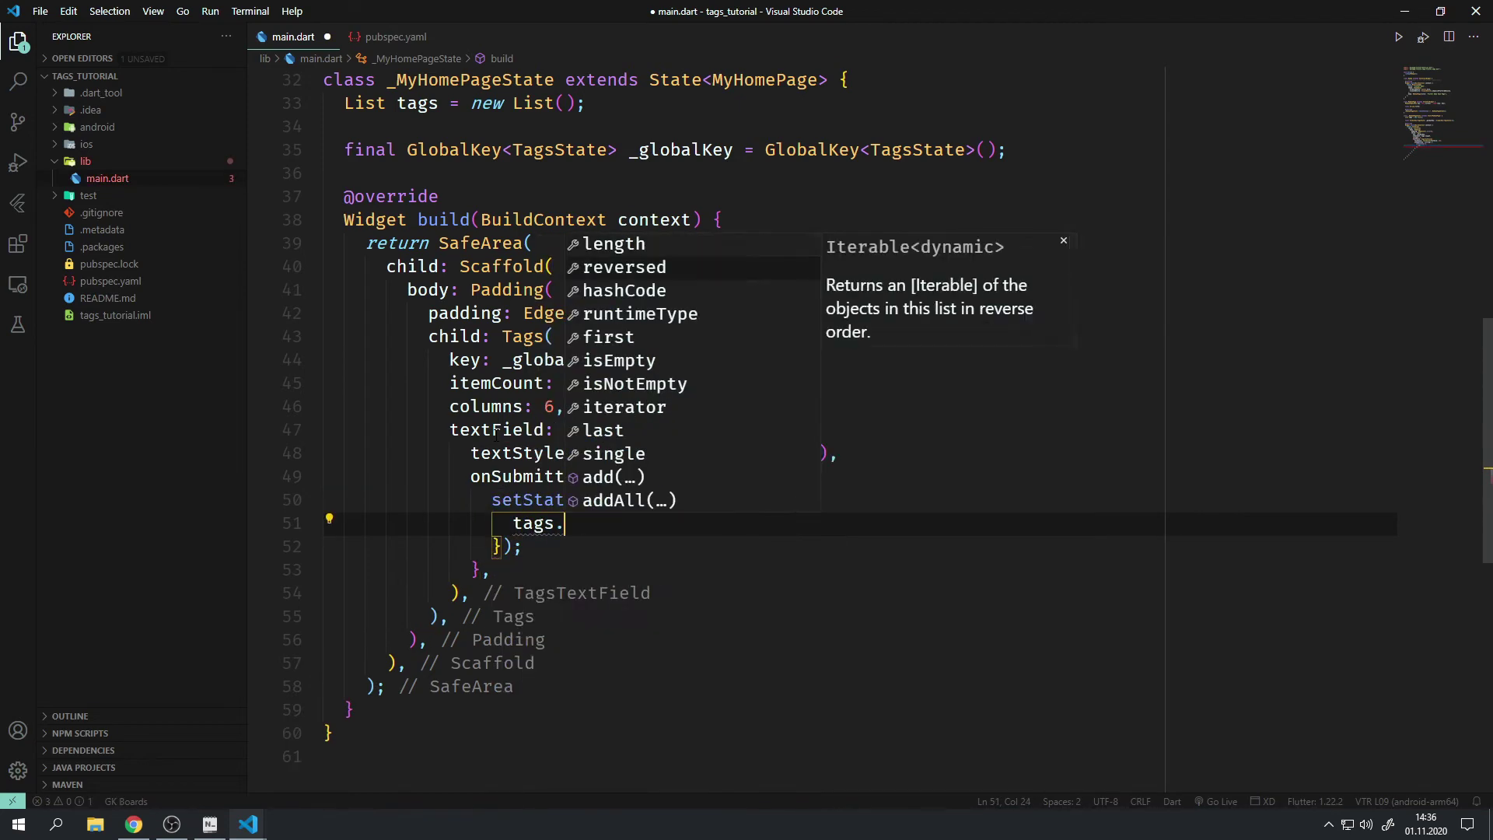
pyautogui.write('add')
pyautogui.press('Return')
pyautogui.write('Item')
pyautogui.press('Return')
pyautogui.write('title: st')
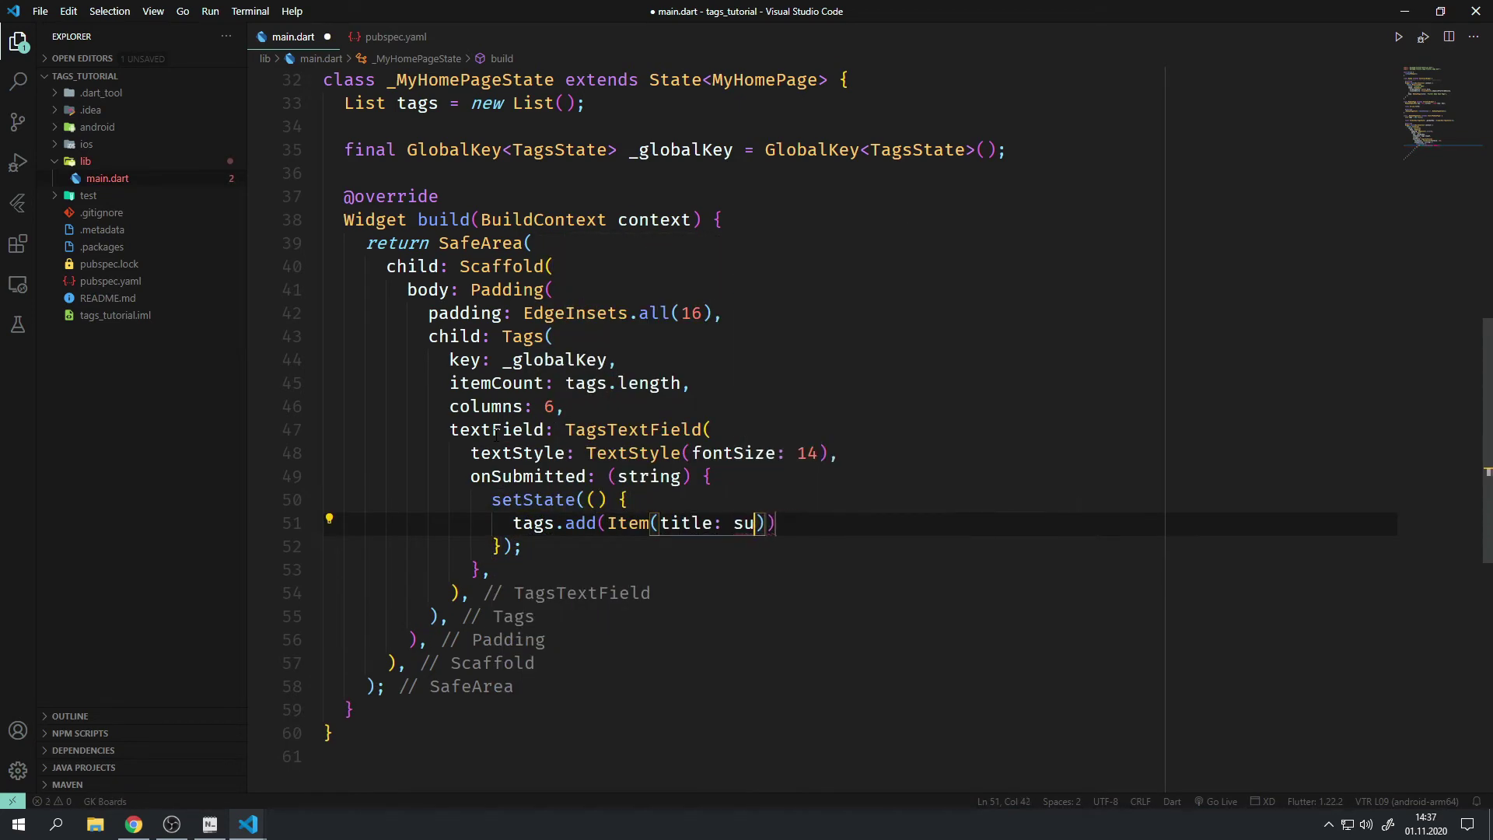
pyautogui.press('Return')
pyautogui.write(';')
# Step: Add itemBuilder: (index) with final Item currentItem = tags[index]
pyautogui.hotkey('ctrl', 's')
pyautogui.click(469, 594)
pyautogui.press('Return')
pyautogui.write('item')
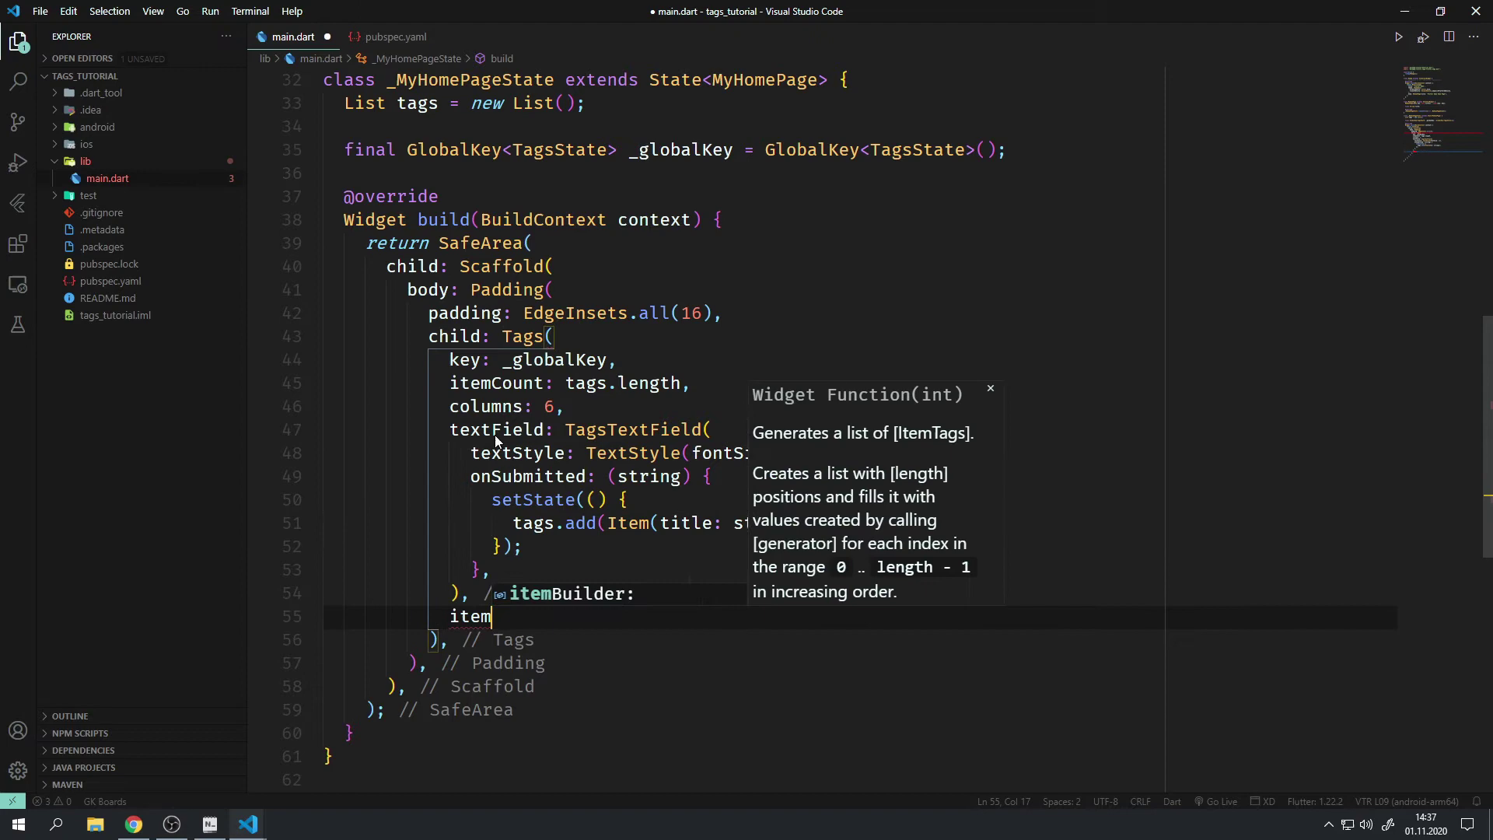
pyautogui.press('Return')
pyautogui.press('Down')
pyautogui.press('Down')
pyautogui.press('Return')
pyautogui.press('Escape')
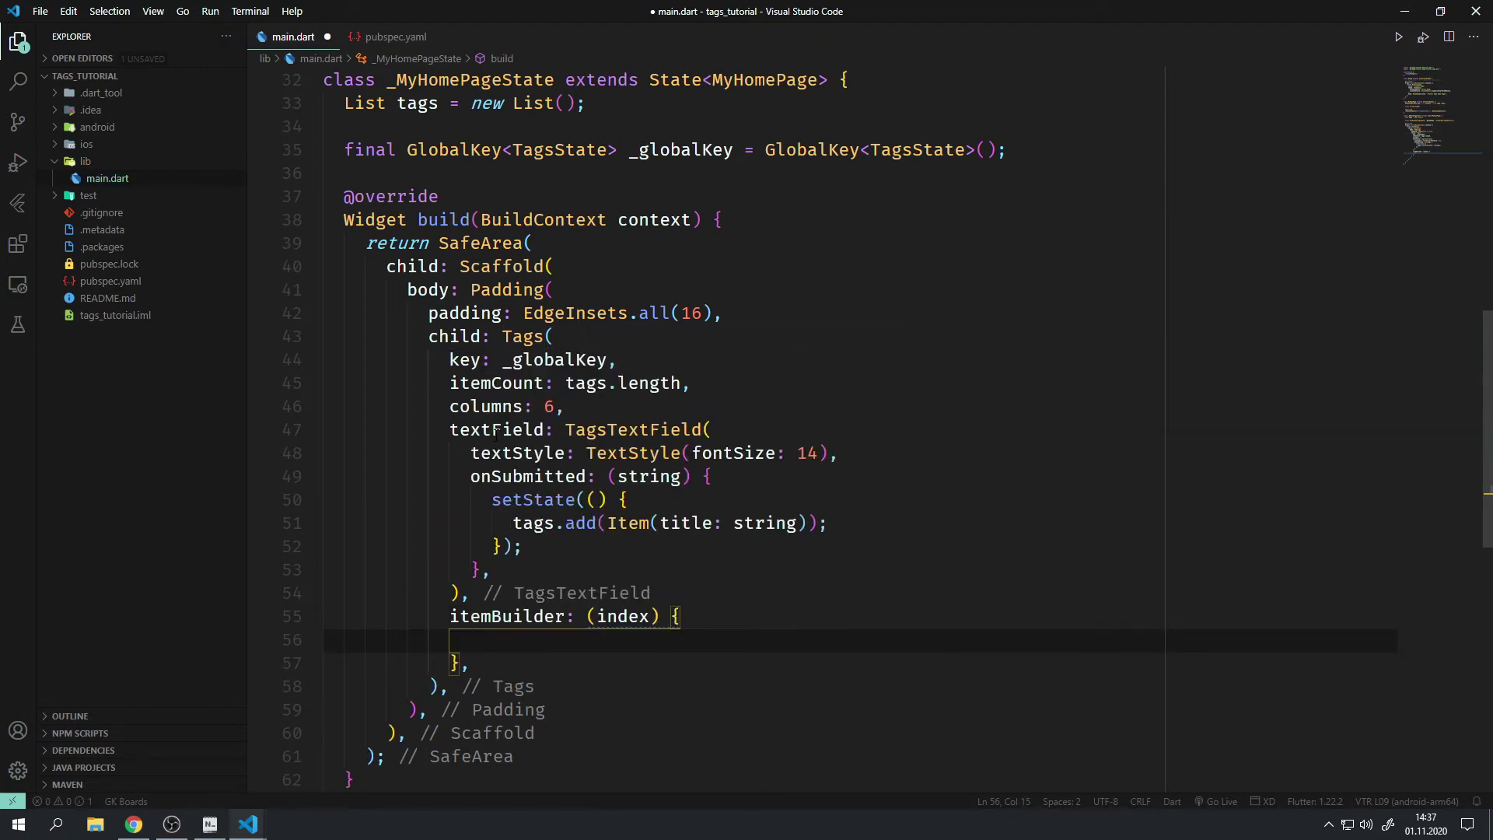
pyautogui.write('l Item currentO')
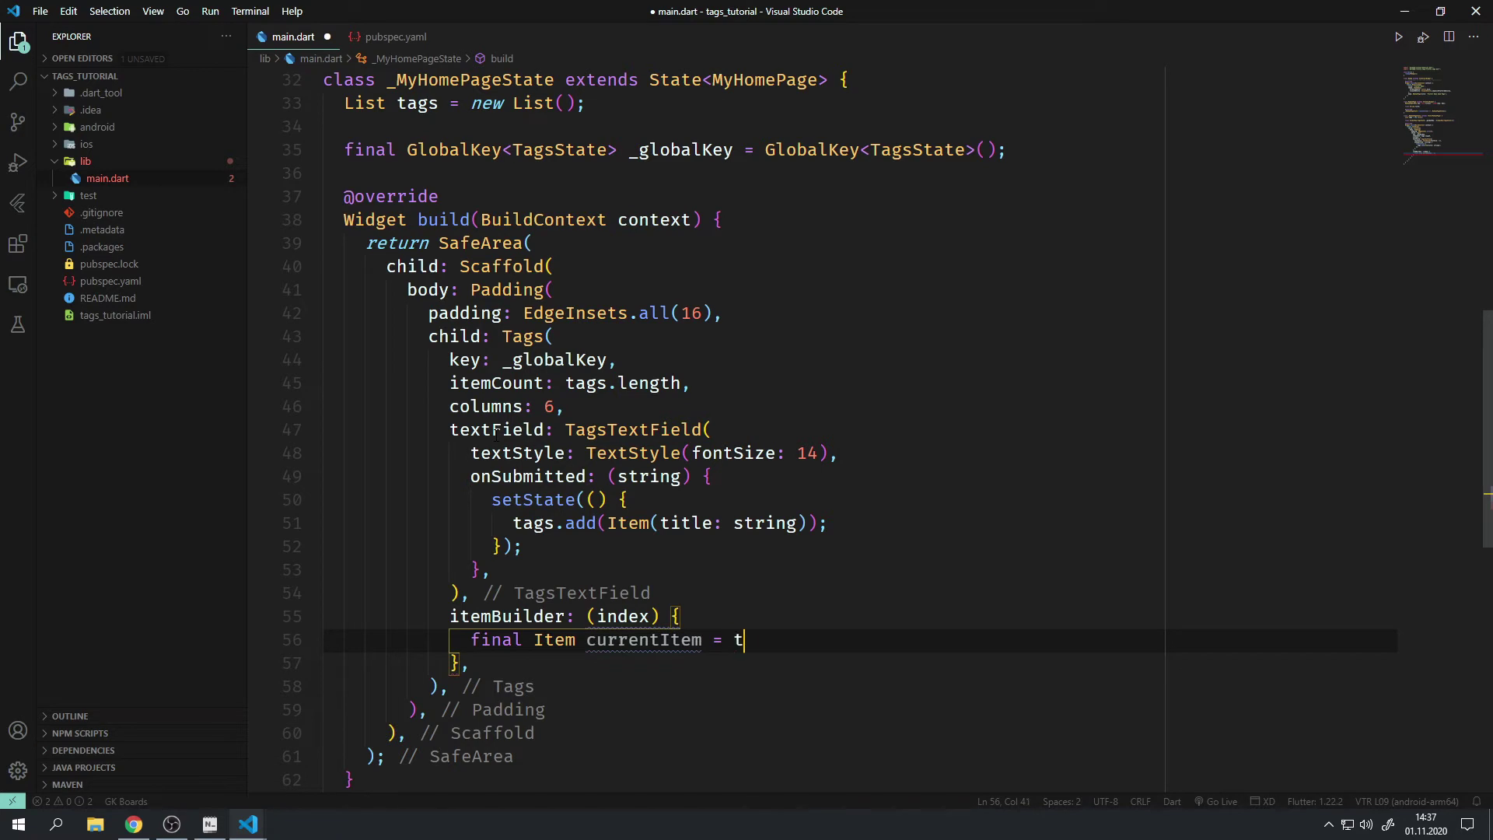
pyautogui.write('ags[index')
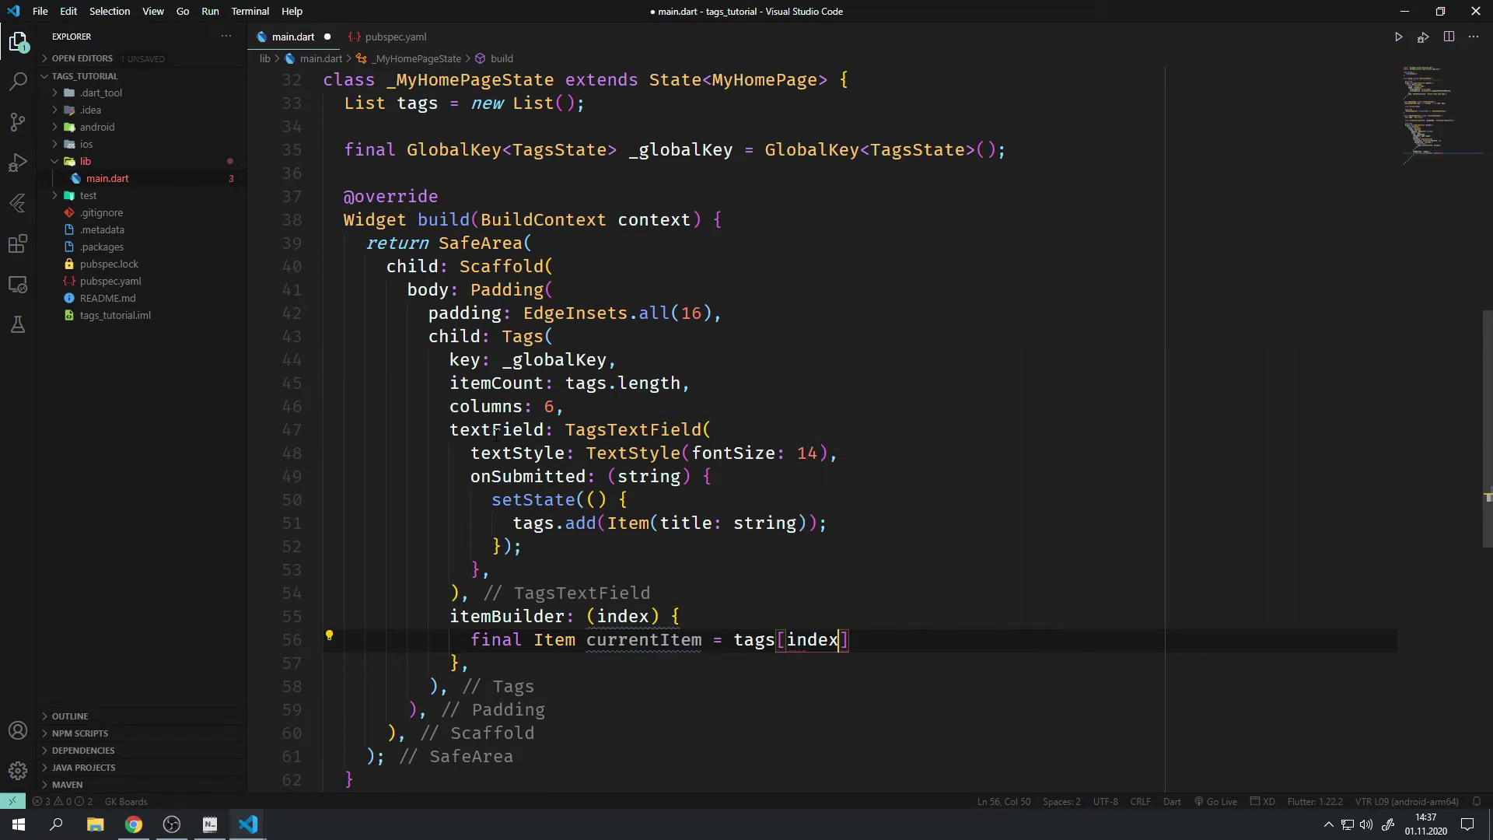
pyautogui.write('];')
pyautogui.press('Return')
pyautogui.press('Return')
pyautogui.write('ret')
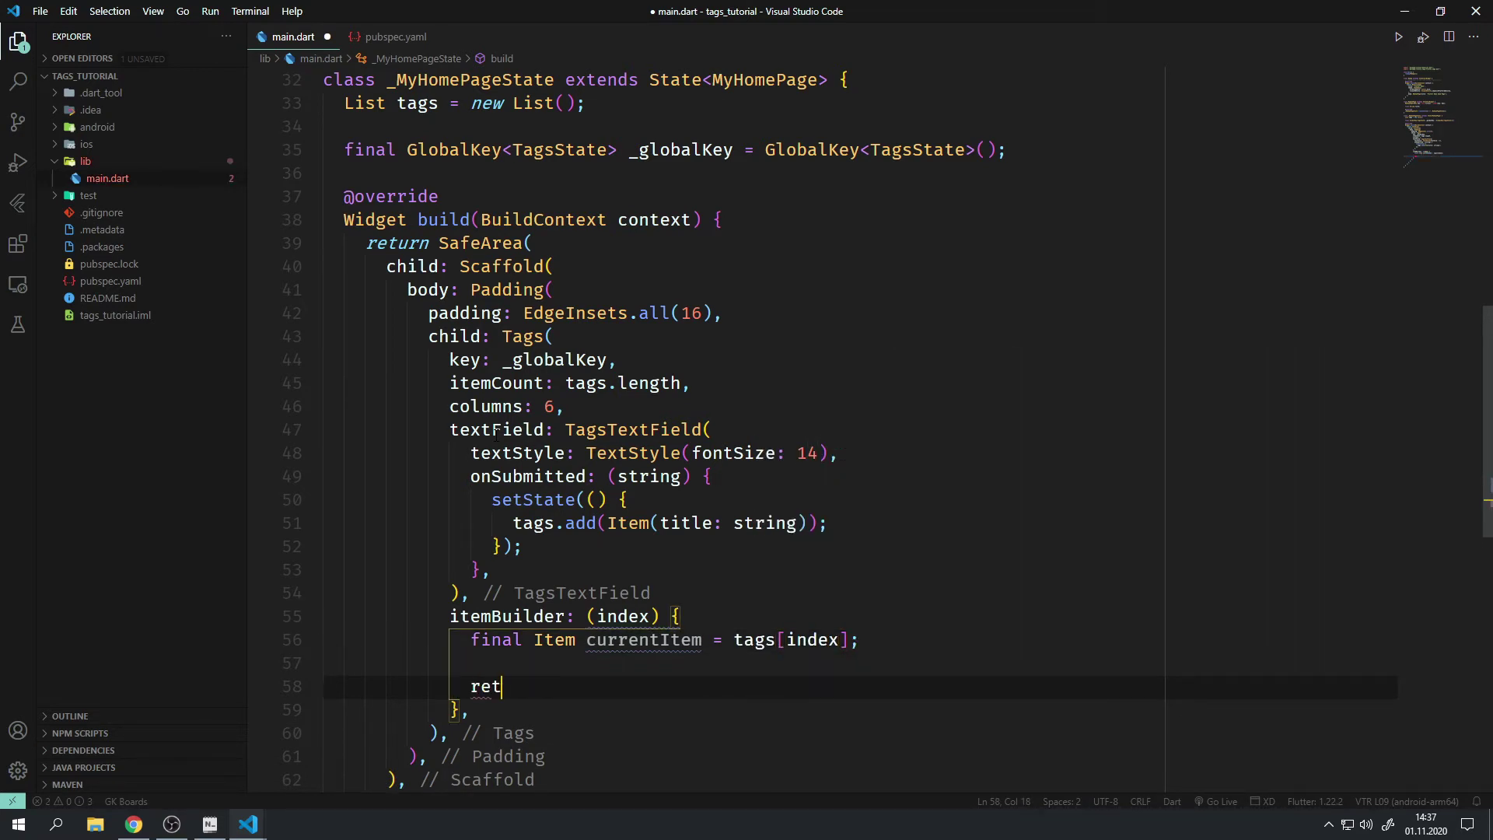
pyautogui.write('urn ItemTa')
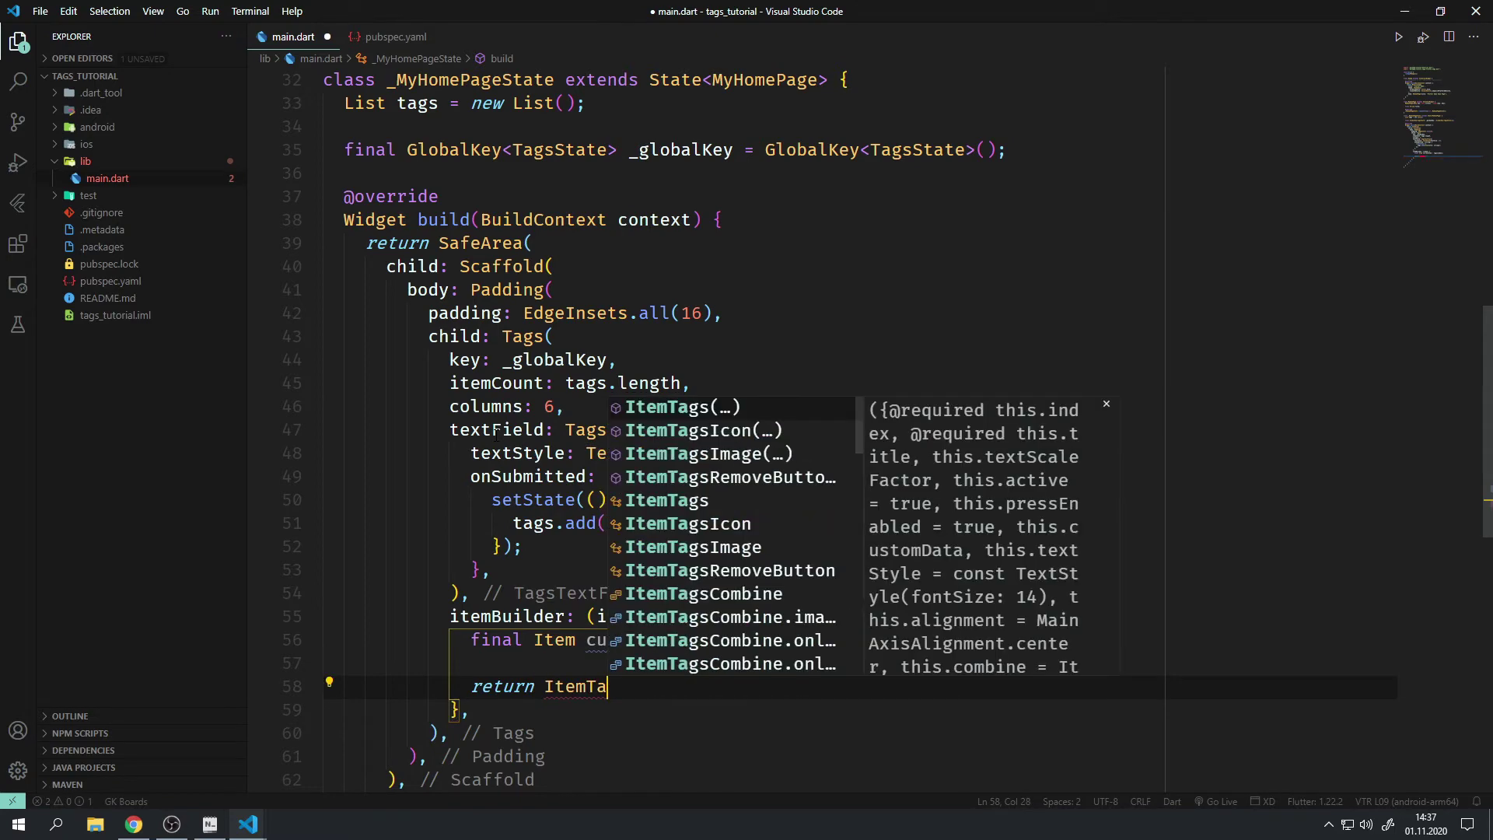
pyautogui.write('gs')
# Step: Return ItemTags(index: index, title: currentItem.title) and save to auto-format
pyautogui.press('Return')
pyautogui.write('index: index, title: null)')
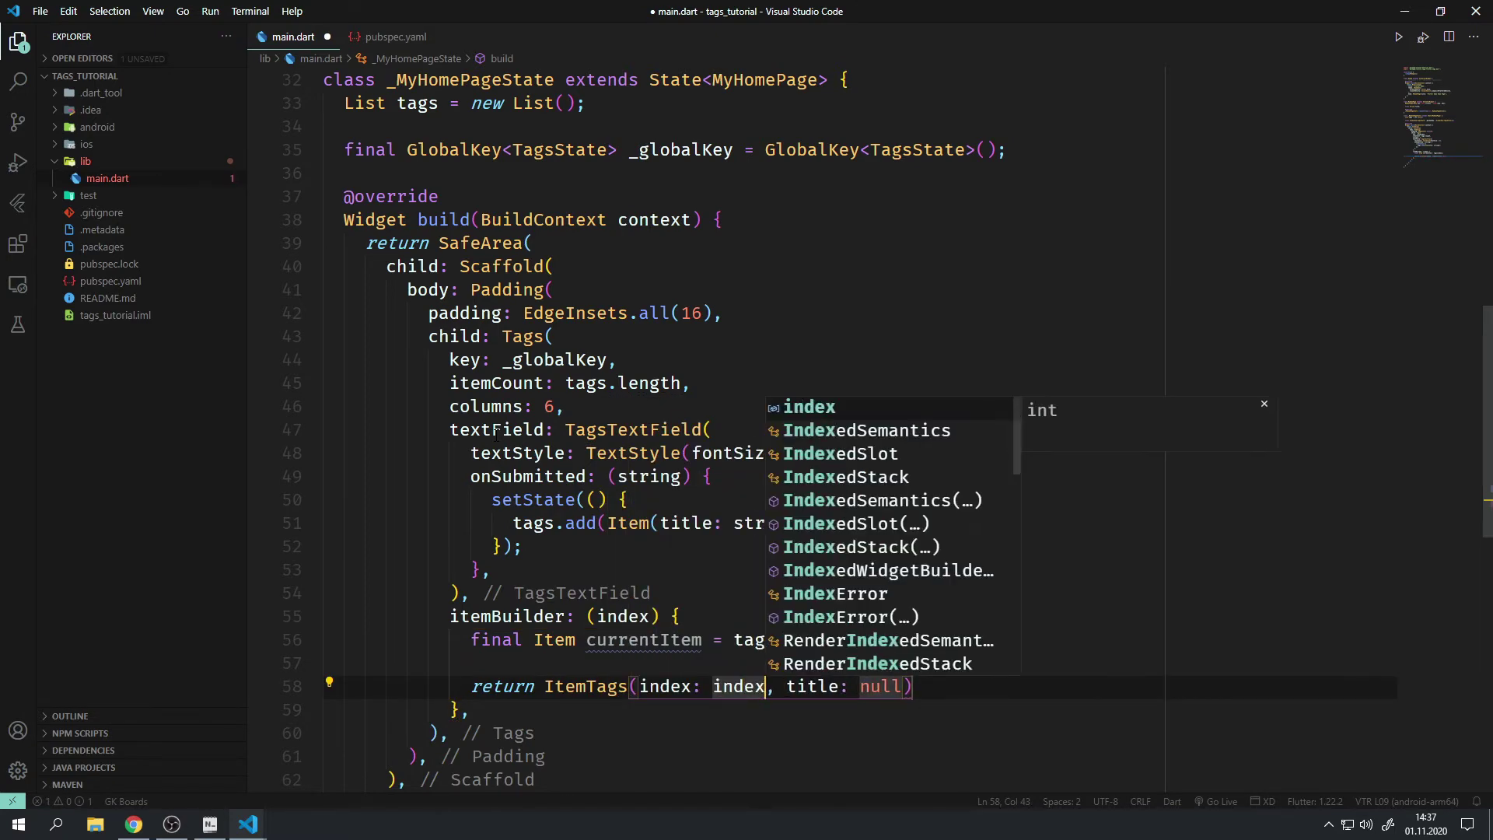
pyautogui.press('Tab')
pyautogui.write('curr')
pyautogui.press('Return')
pyautogui.write('.')
pyautogui.press('Down')
pyautogui.press('Down')
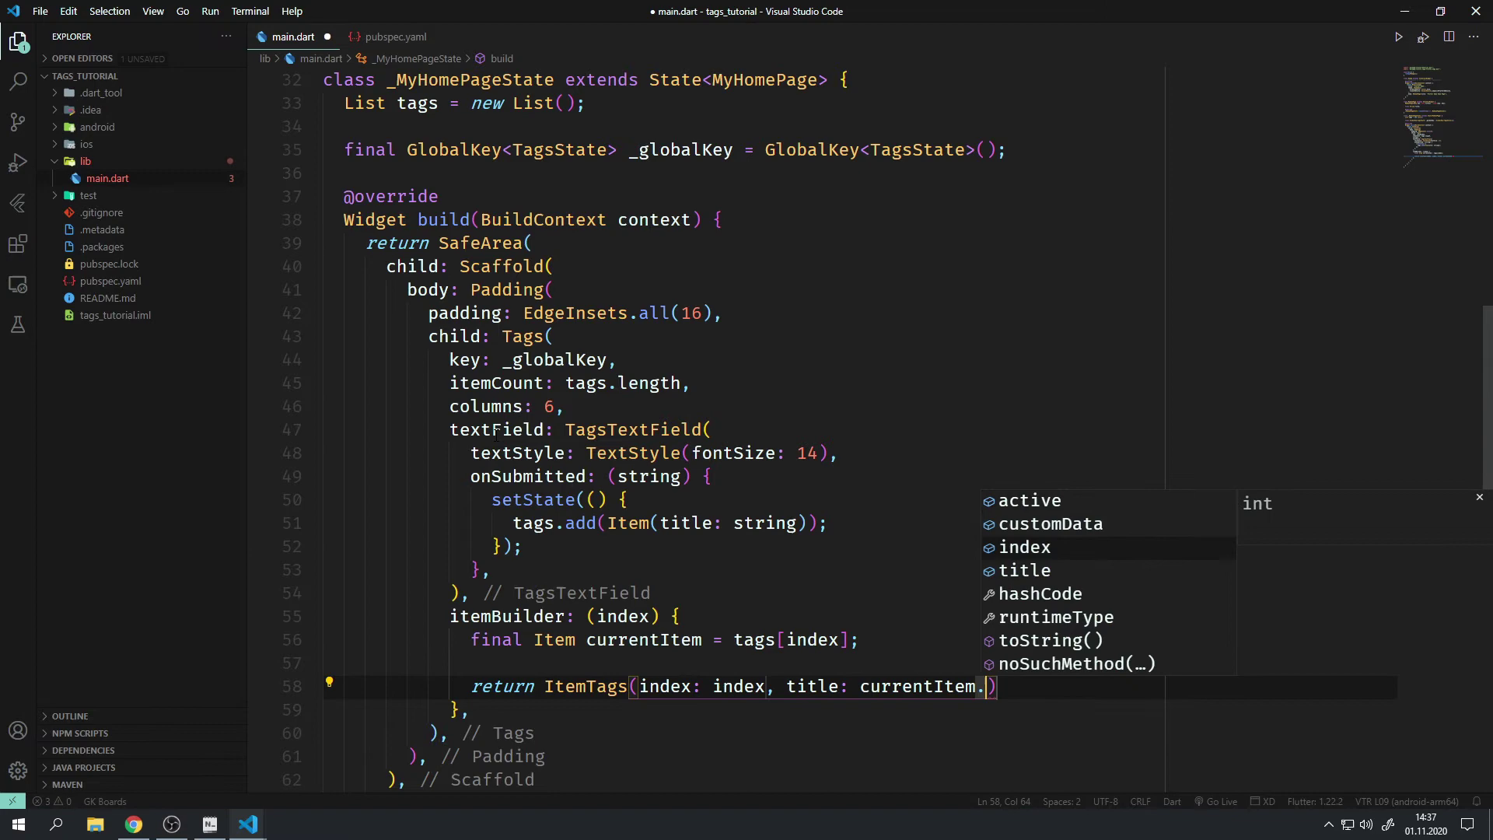
pyautogui.press('Down')
pyautogui.press('Return')
pyautogui.press('End')
pyautogui.write(';')
pyautogui.press('Left')
pyautogui.press('Left')
pyautogui.write(',')
pyautogui.hotkey('ctrl', 's')
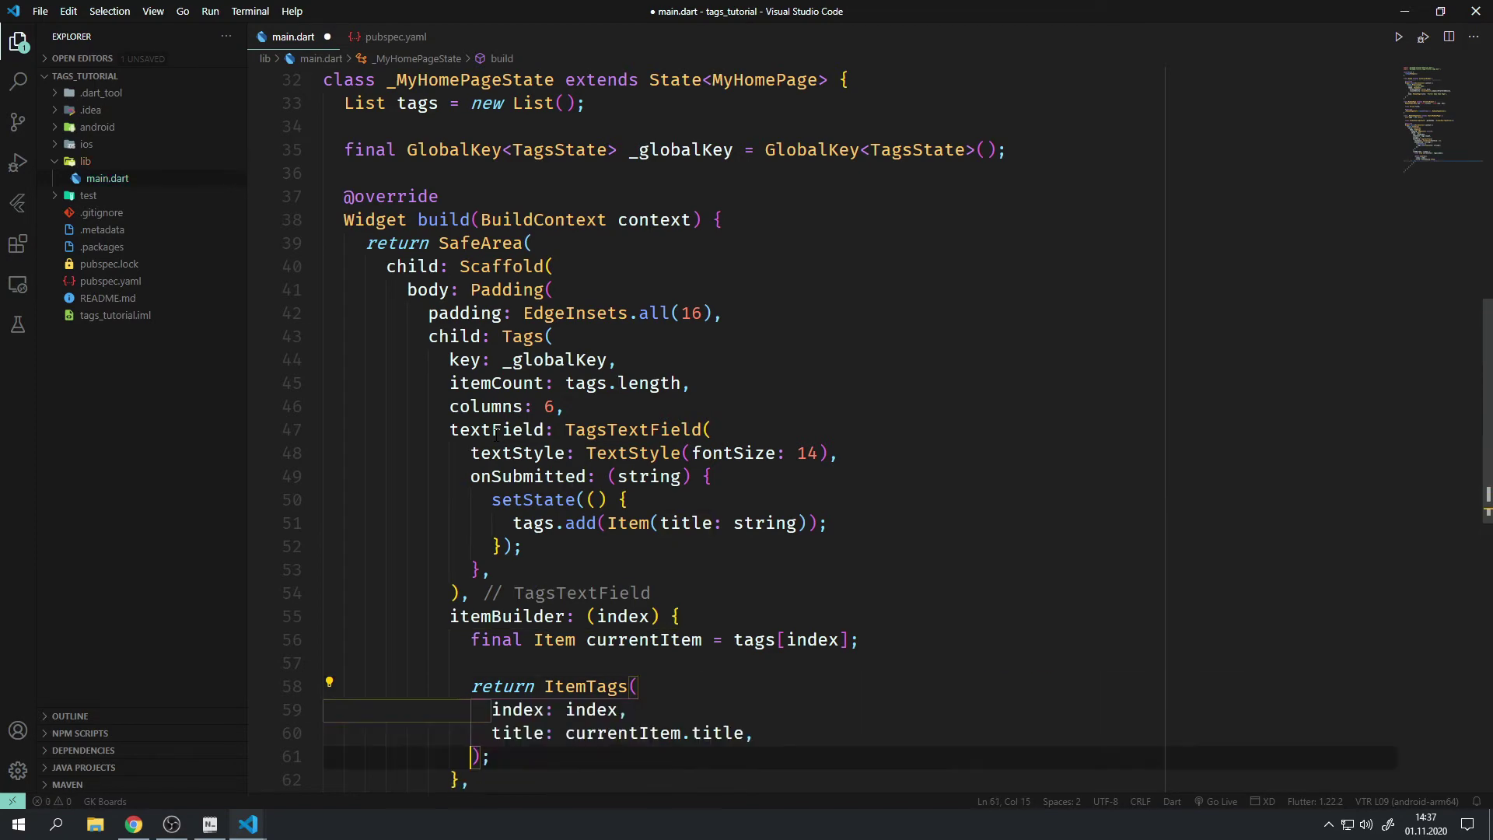
# Step: Pass customData: currentItem.customData to ItemTags
pyautogui.press('Return')
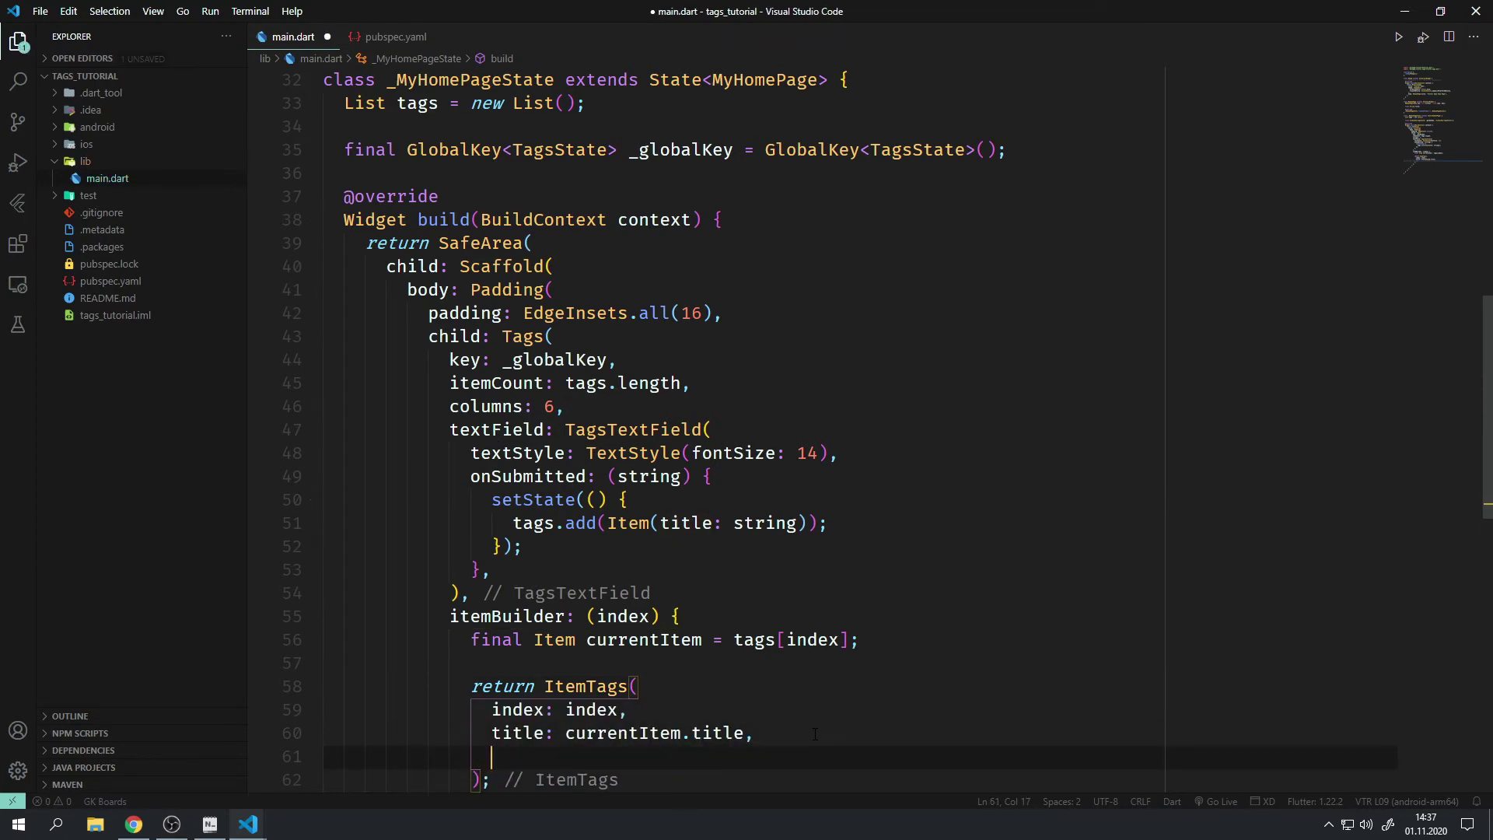
pyautogui.write('cu')
pyautogui.press('Return')
pyautogui.write('curr,')
pyautogui.press('Return')
pyautogui.write('.c,')
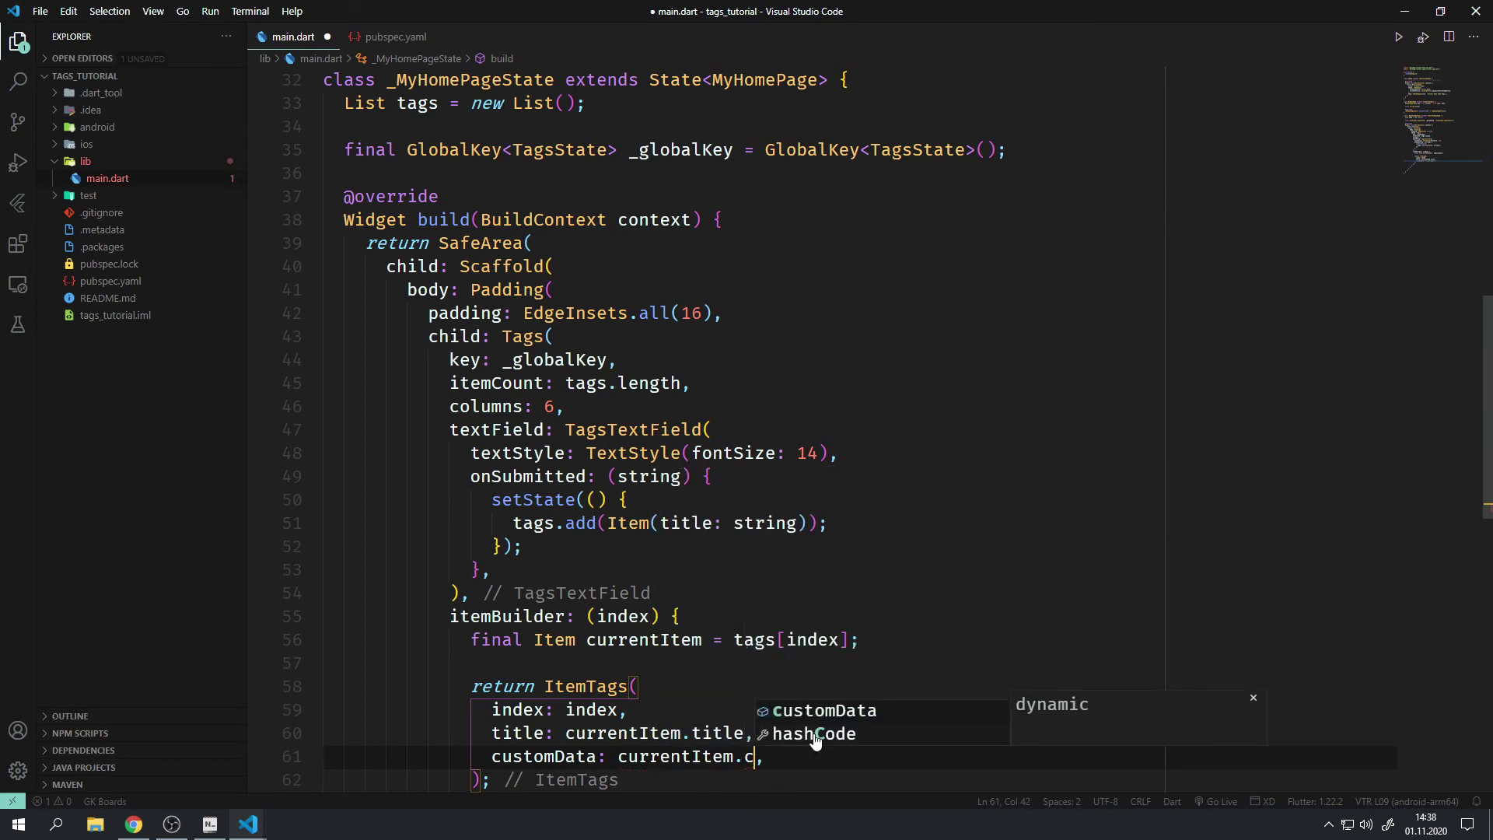
pyautogui.press('Return')
pyautogui.press('Return')
pyautogui.write('text')
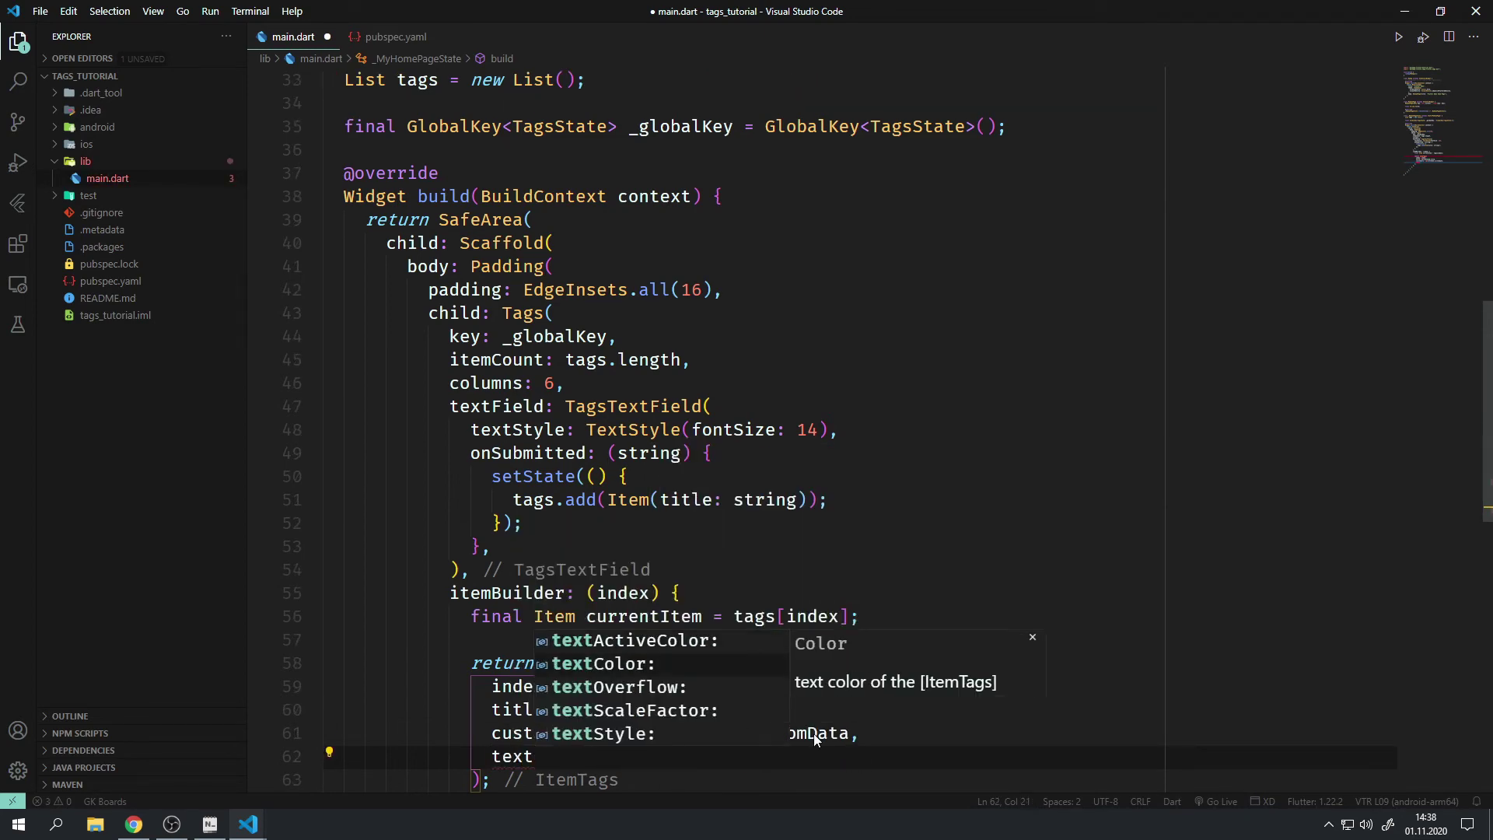
pyautogui.write('St')
pyautogui.press('Return')
pyautogui.write('TextS,')
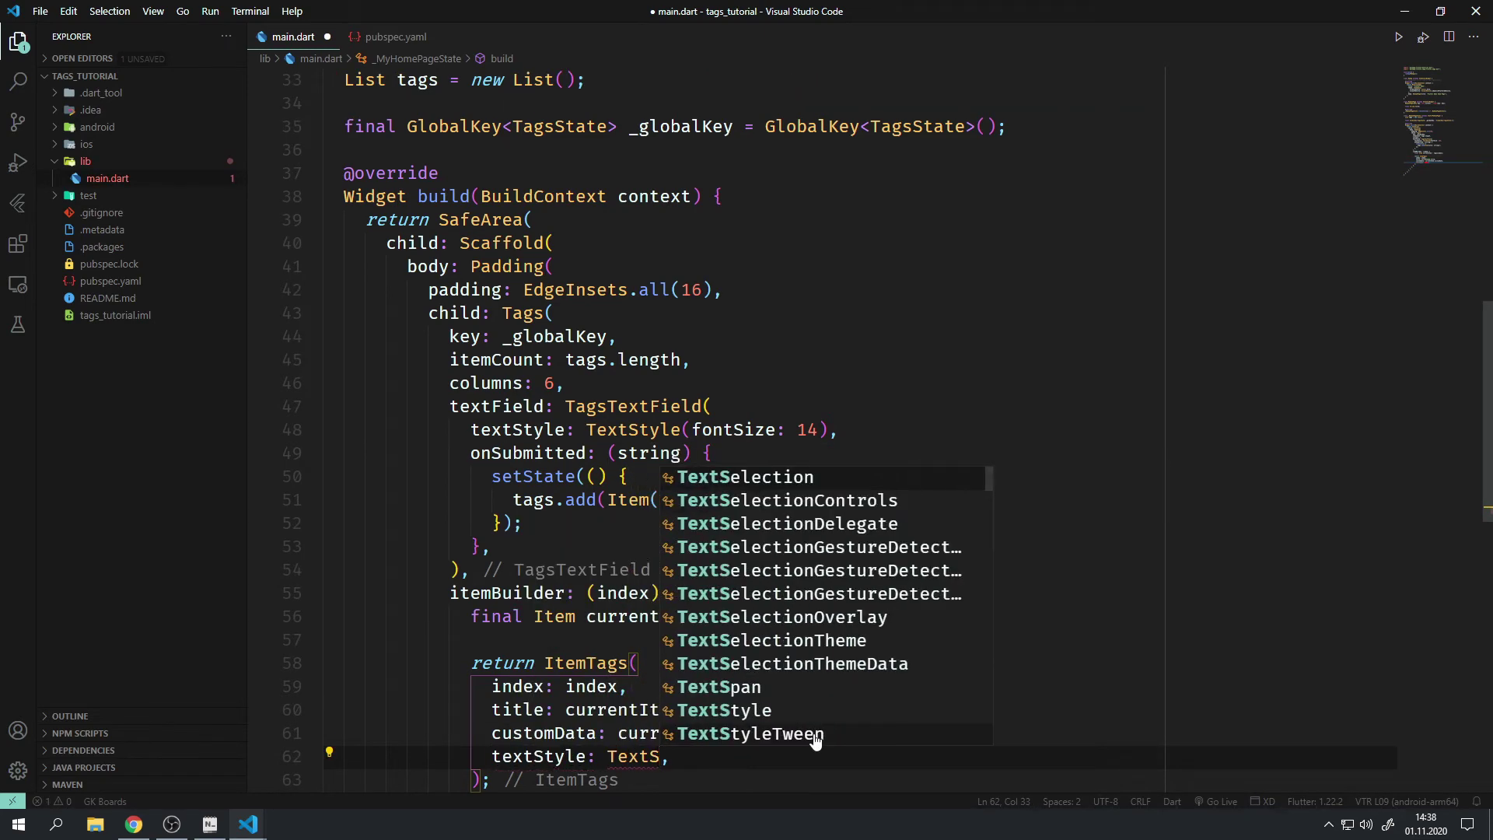
pyautogui.write('t')
# Step: Set the ItemTags textStyle to TextStyle(fontSize: 14) and begin the combine argument
pyautogui.press('Return')
pyautogui.write('(fo')
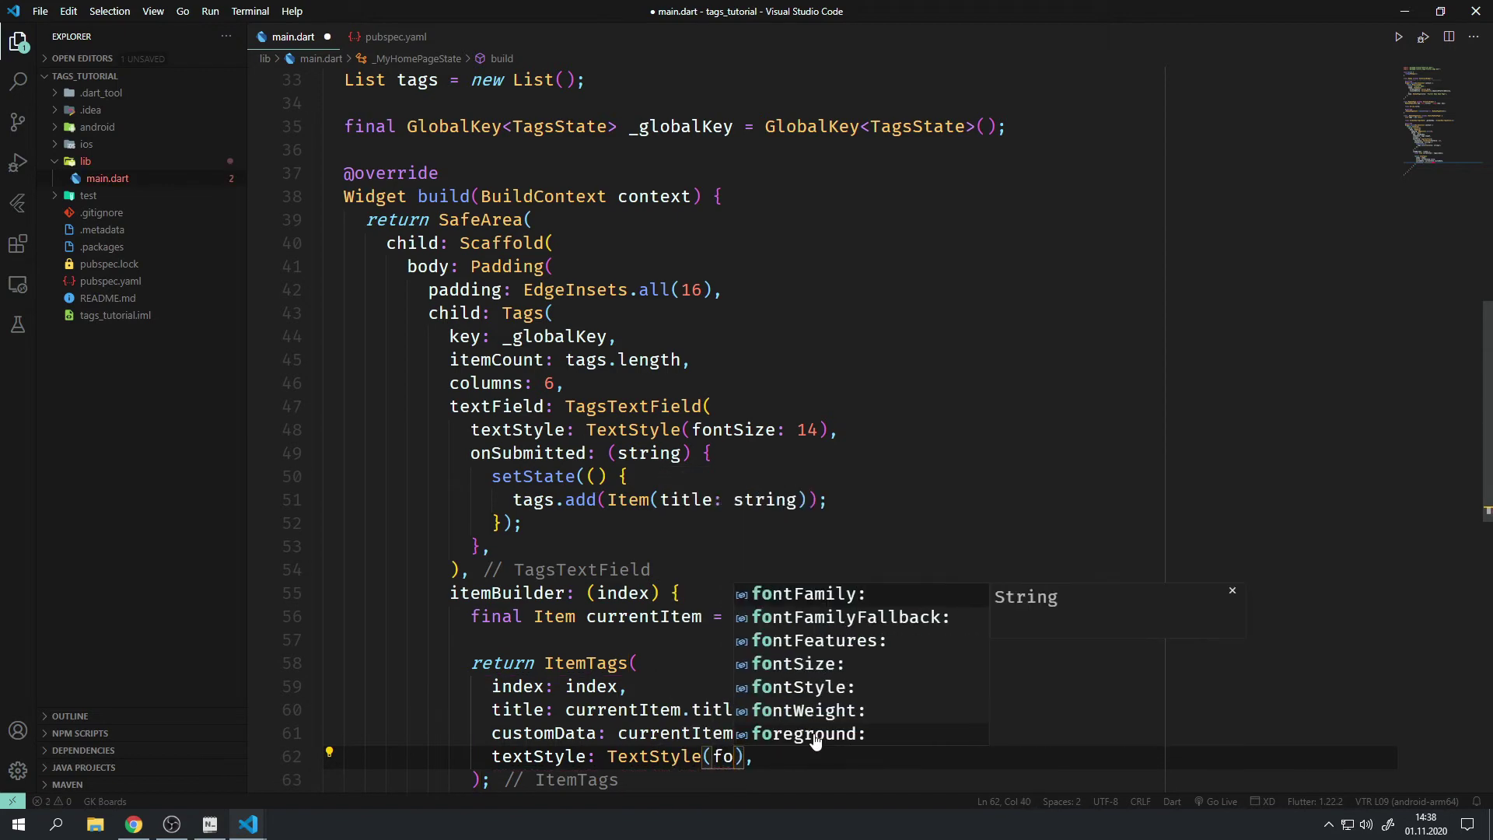
pyautogui.write('ntS')
pyautogui.press('Return')
pyautogui.write('f')
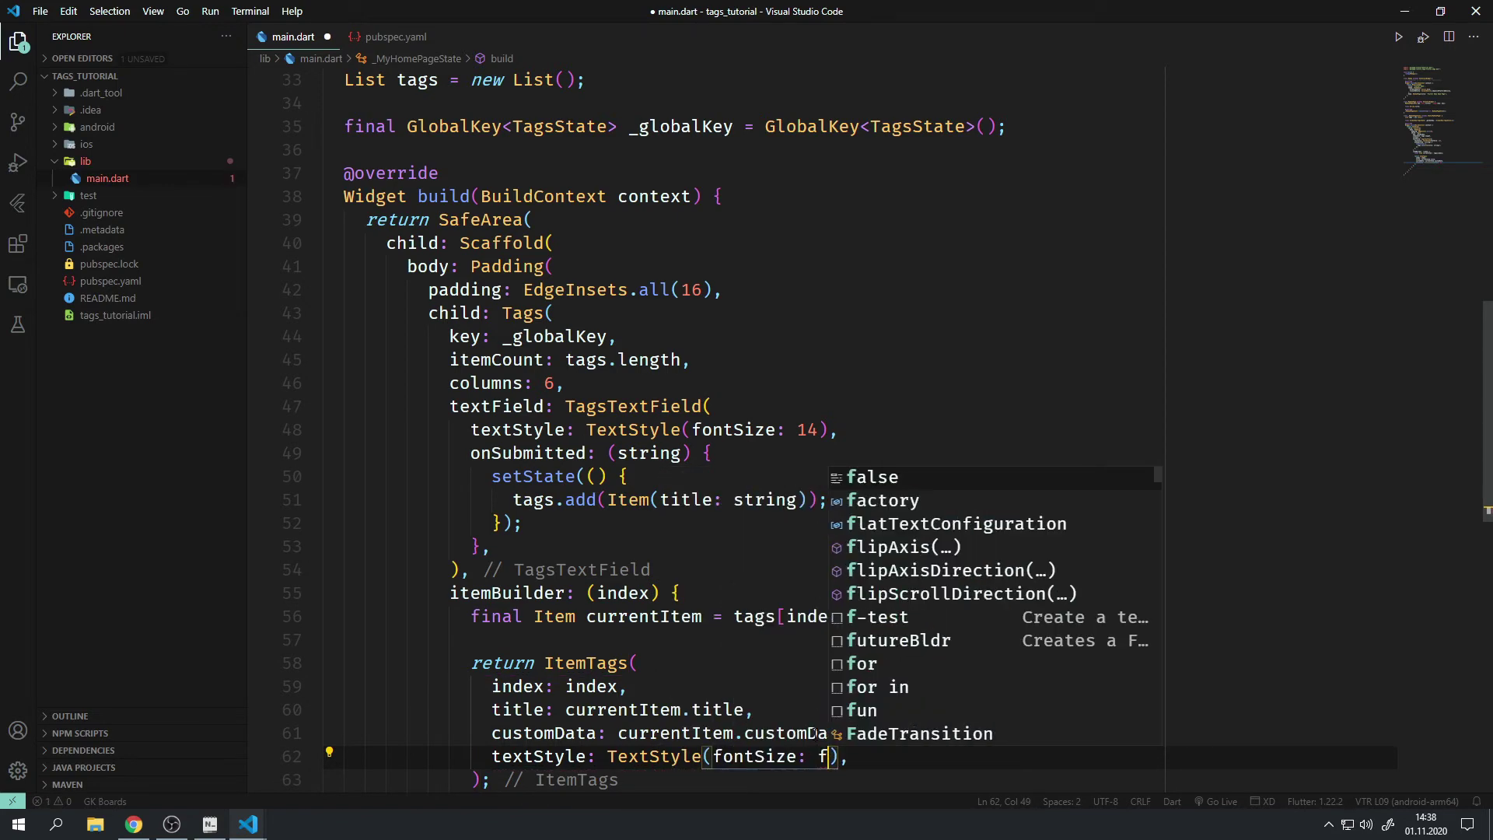
pyautogui.press('BackSpace')
pyautogui.write('14')
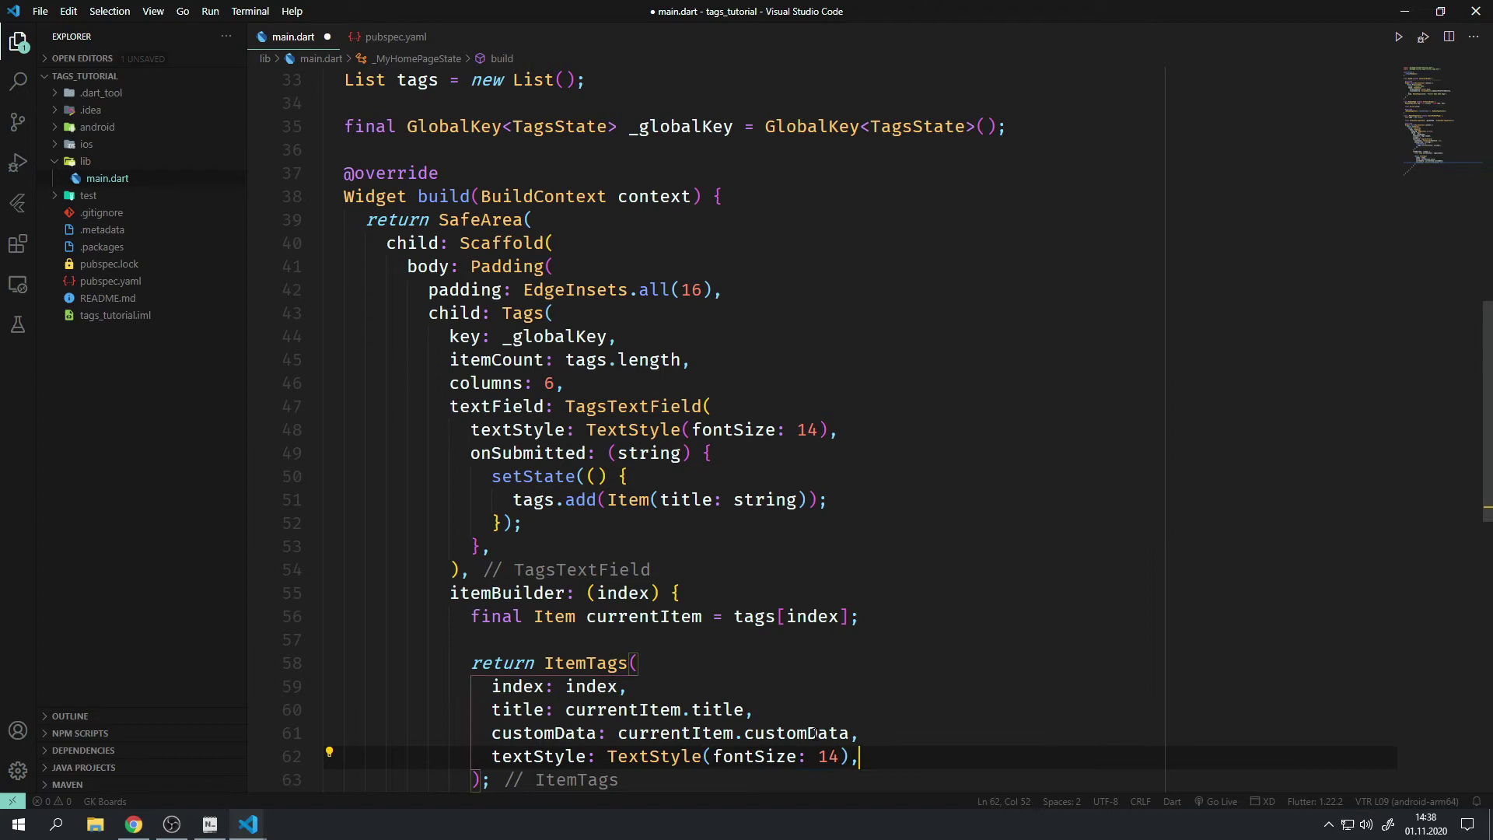
pyautogui.press('End')
pyautogui.press('Return')
pyautogui.write('com')
pyautogui.press('Return')
pyautogui.write('ItemT')
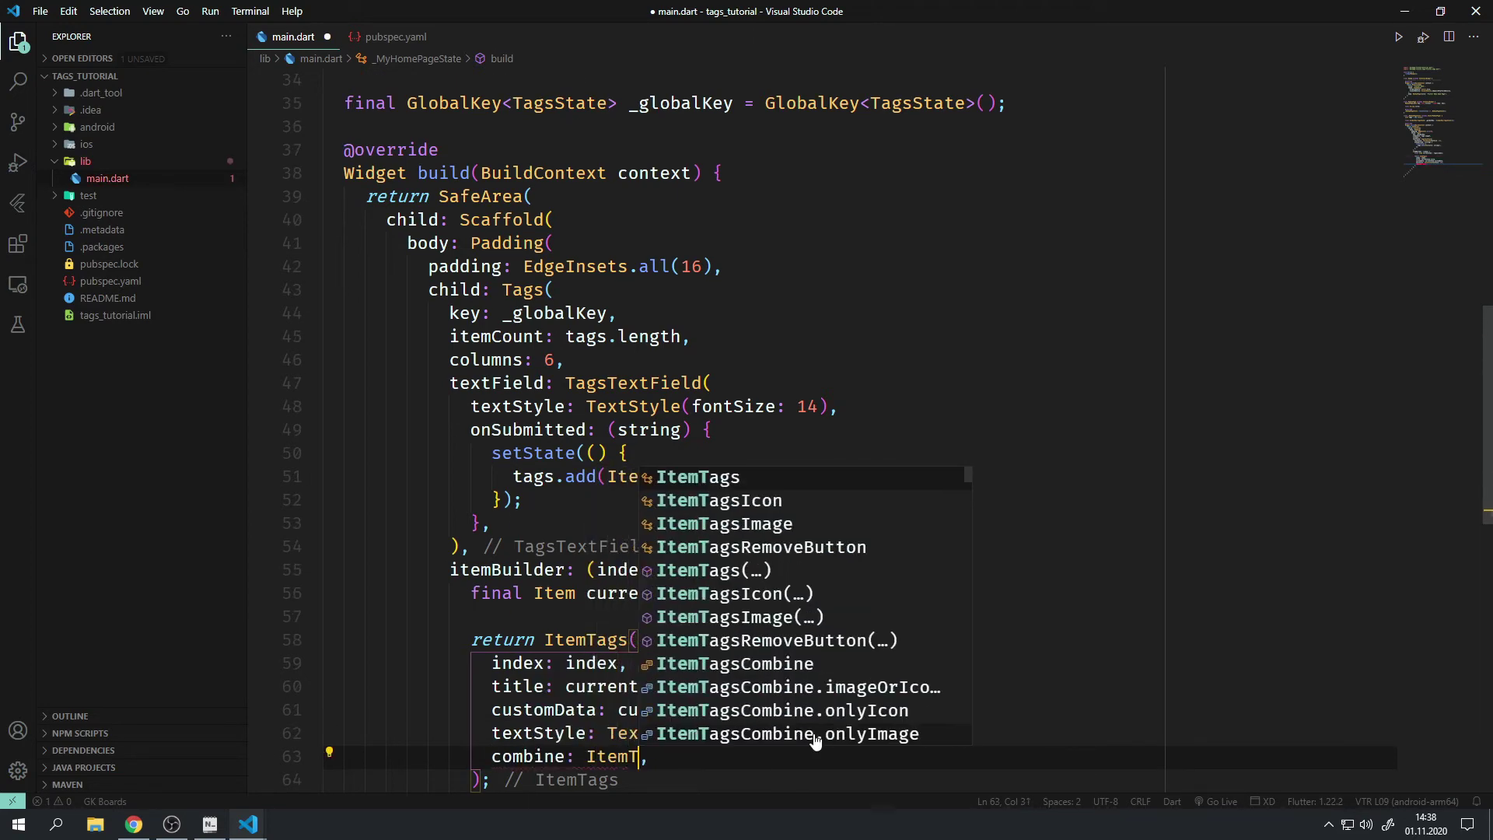
pyautogui.write('agsCom')
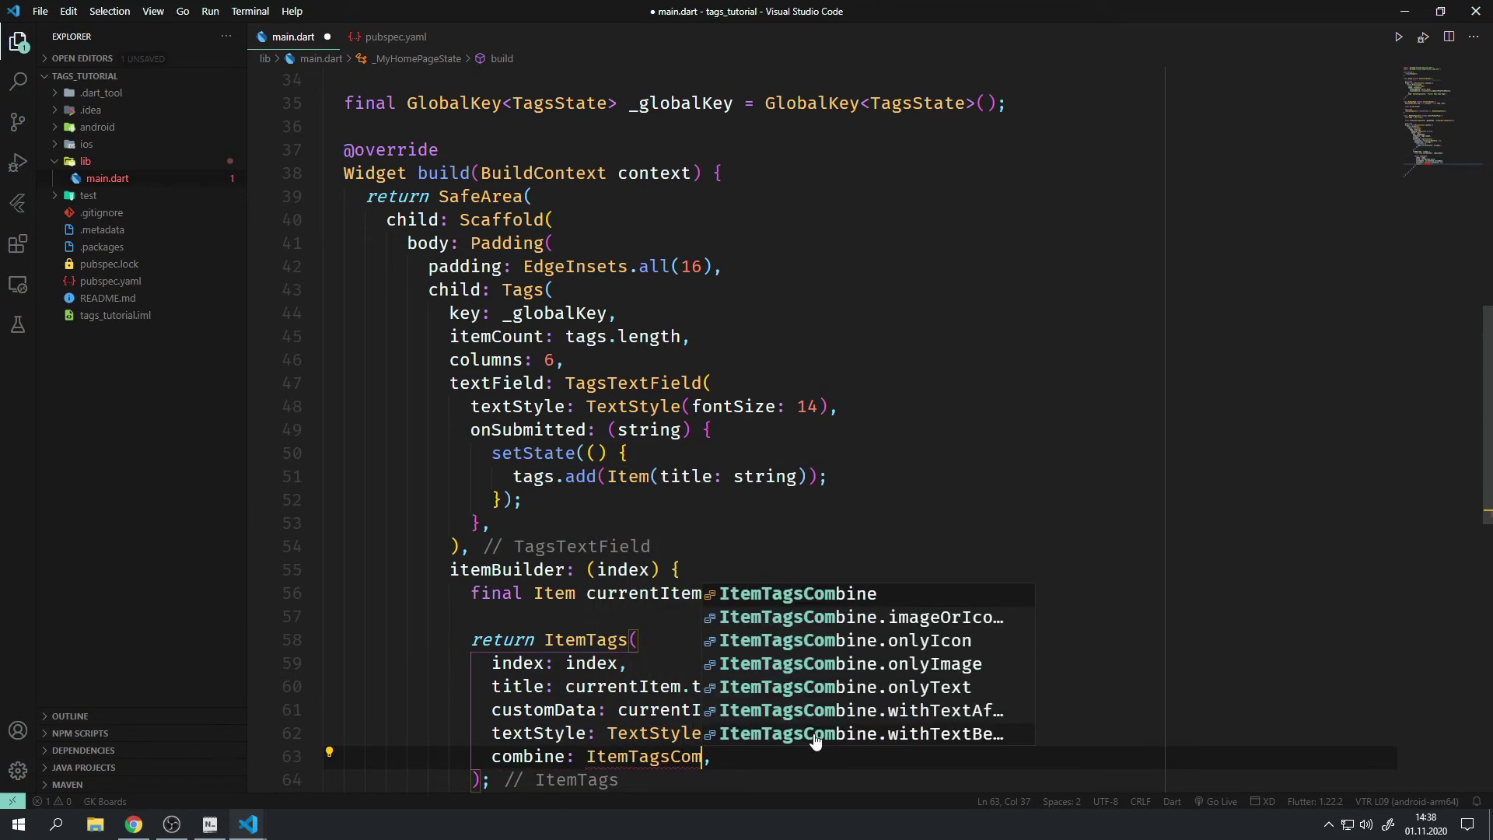
# Step: Choose ItemTagsCombine.withTextBefore and add onPressed: (i) => print(i)
pyautogui.click(814, 743)
pyautogui.press('Return')
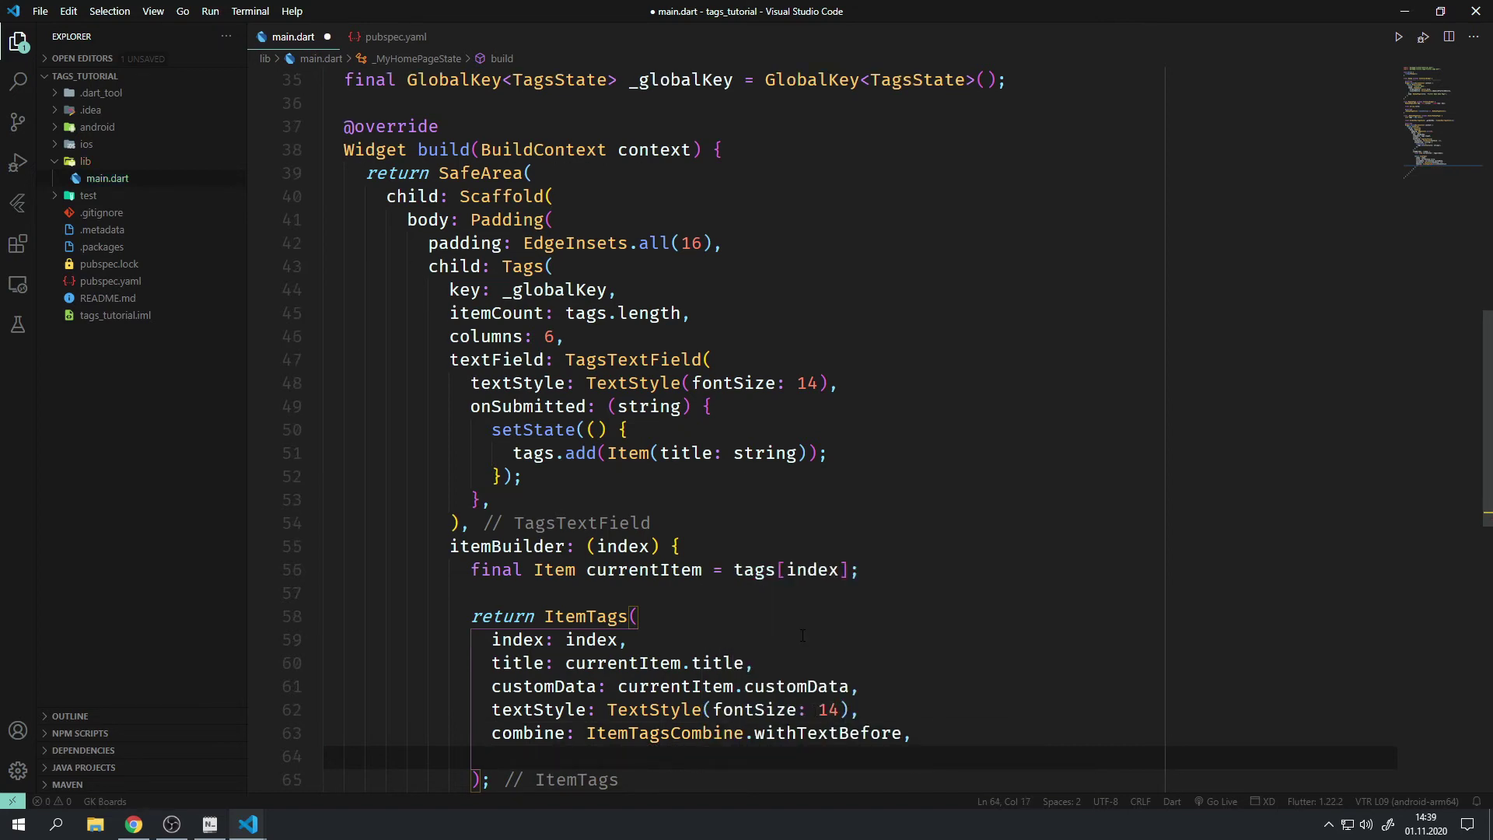
pyautogui.write('on')
pyautogui.press('Down')
pyautogui.press('Return')
pyautogui.hotkey('ctrl', 'space')
pyautogui.press('Down')
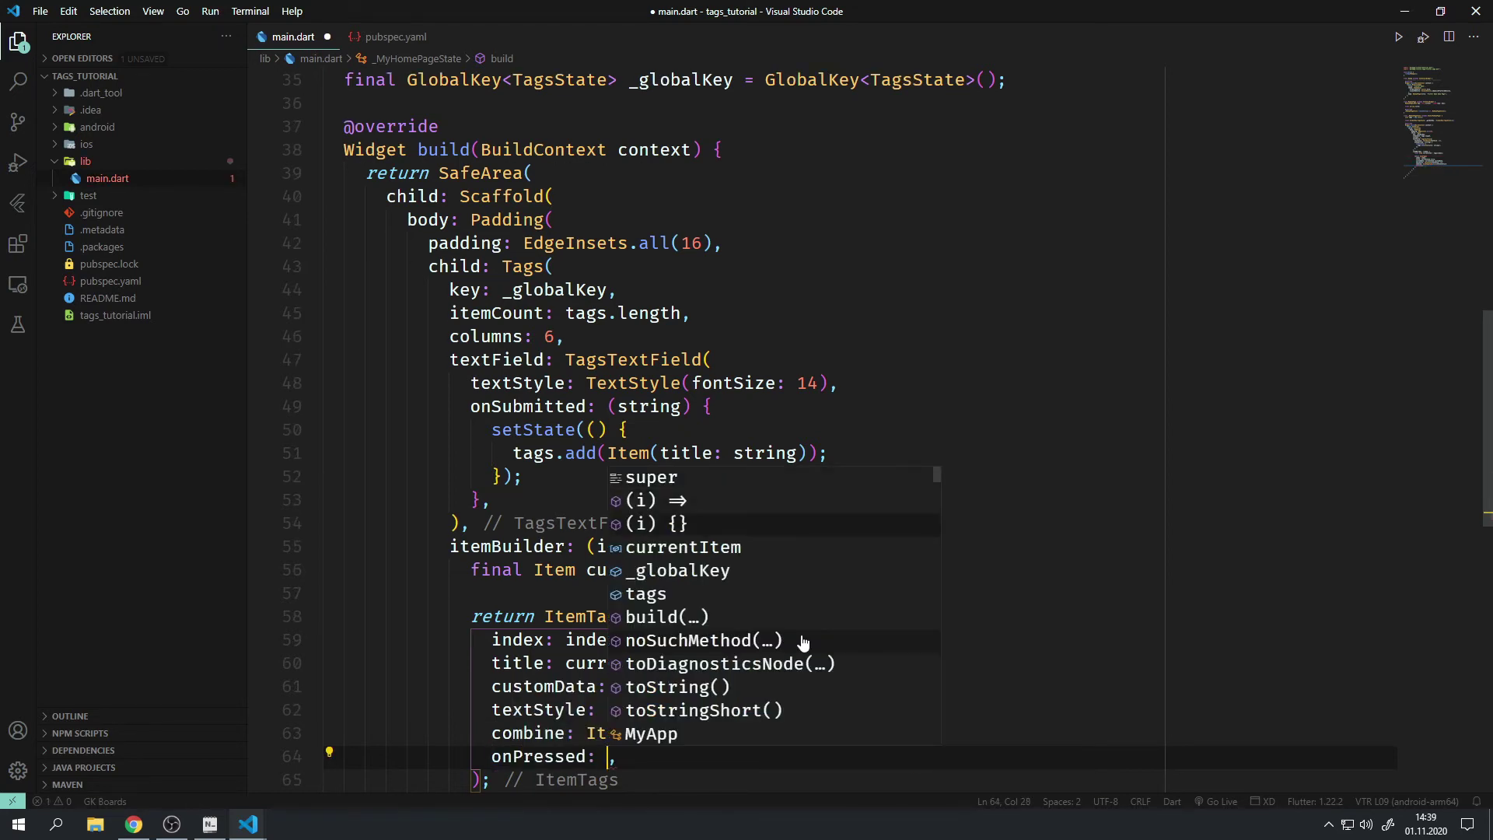
pyautogui.press('Down')
pyautogui.press('Up')
pyautogui.press('Return')
pyautogui.write('pr')
pyautogui.press('Down')
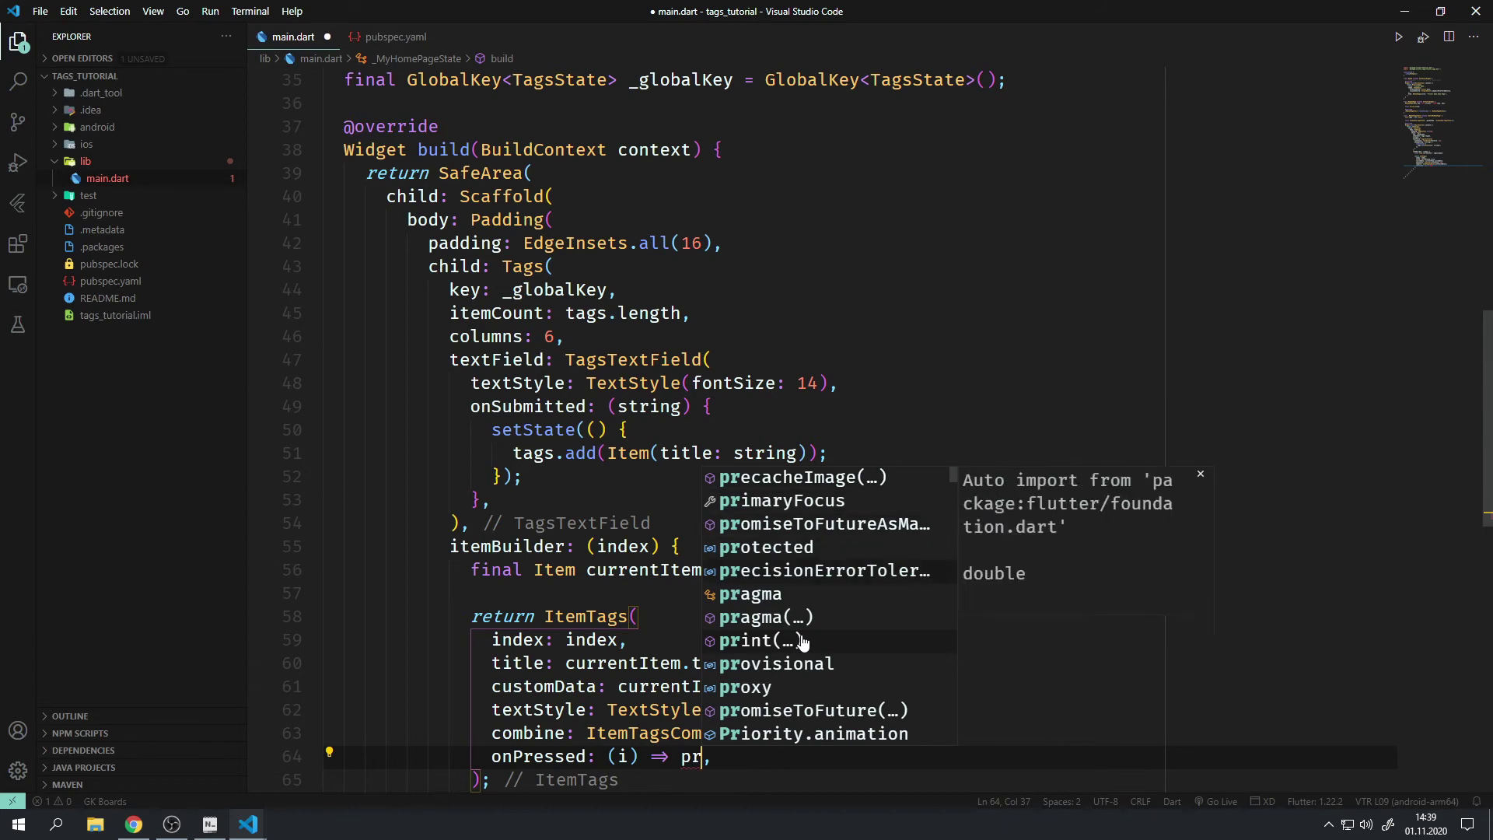
pyautogui.press('Return')
pyautogui.write('int(i')
pyautogui.press('End')
# Step: Add onLongPressed: (i) => print(i) to ItemTags
pyautogui.press('Return')
pyautogui.write('on')
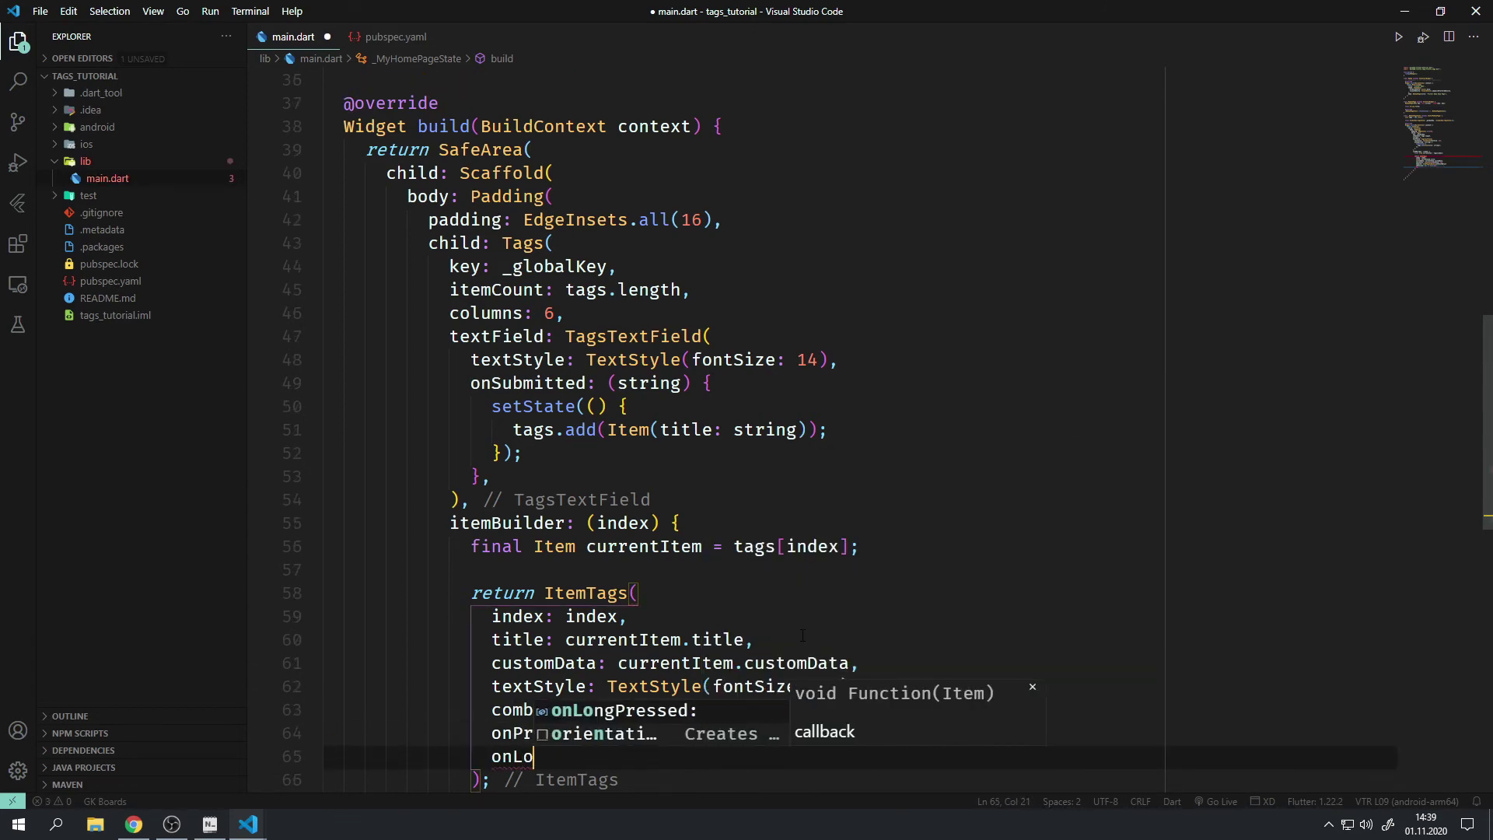
pyautogui.press('Return')
pyautogui.hotkey('ctrl', 'space')
pyautogui.press('Return')
pyautogui.write('pr,')
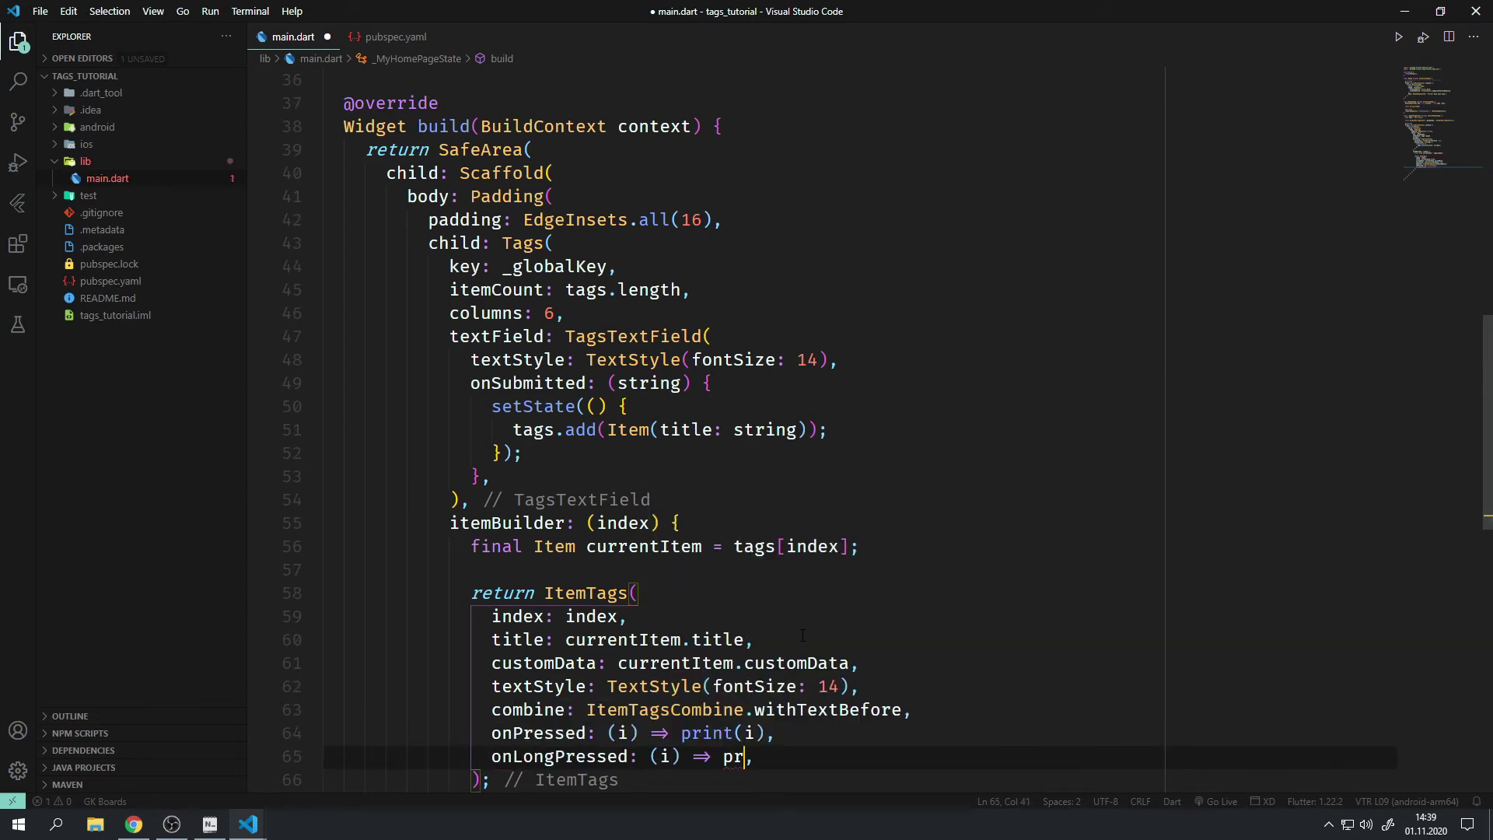
pyautogui.write('int(i')
pyautogui.press('Return')
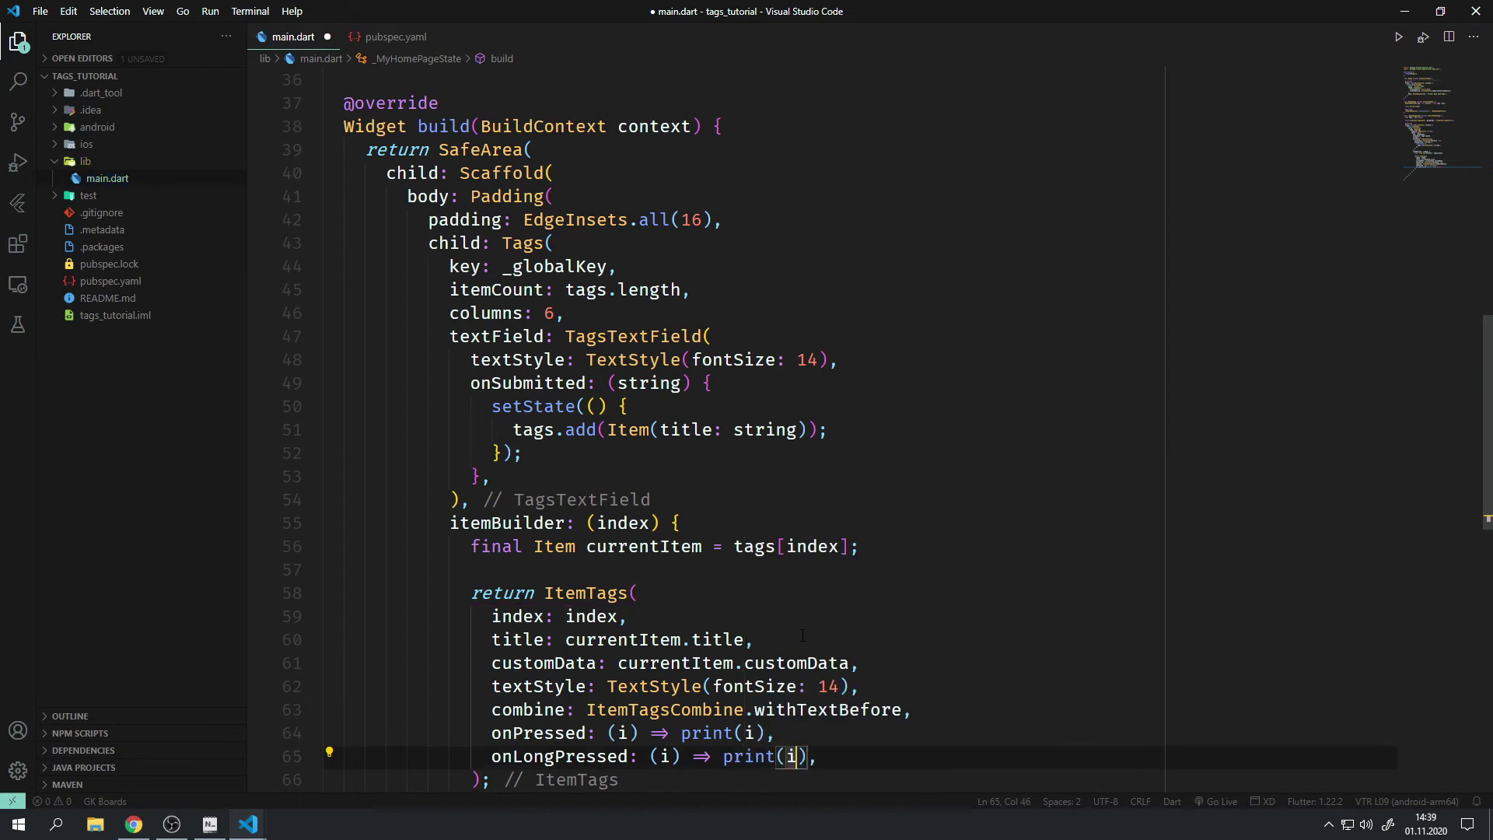
pyautogui.write('i')
pyautogui.press('End')
pyautogui.press('Return')
pyautogui.write('re')
# Step: Add an ItemTagsRemoveButton whose onRemoved calls setState with tags.removeAt(index)
pyautogui.press('Return')
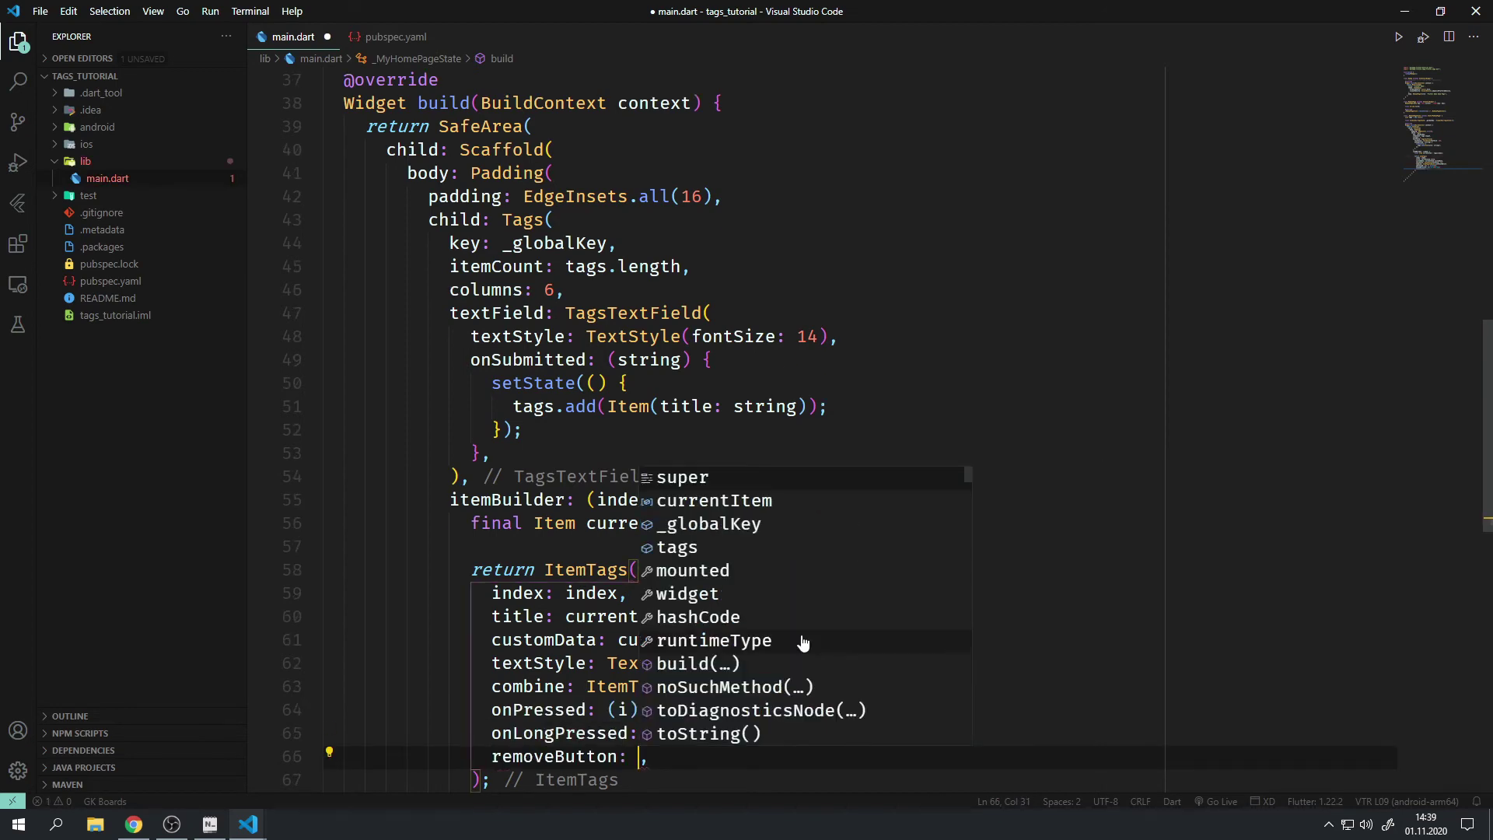
pyautogui.write('ItemTa')
pyautogui.press('Return')
pyautogui.write('(')
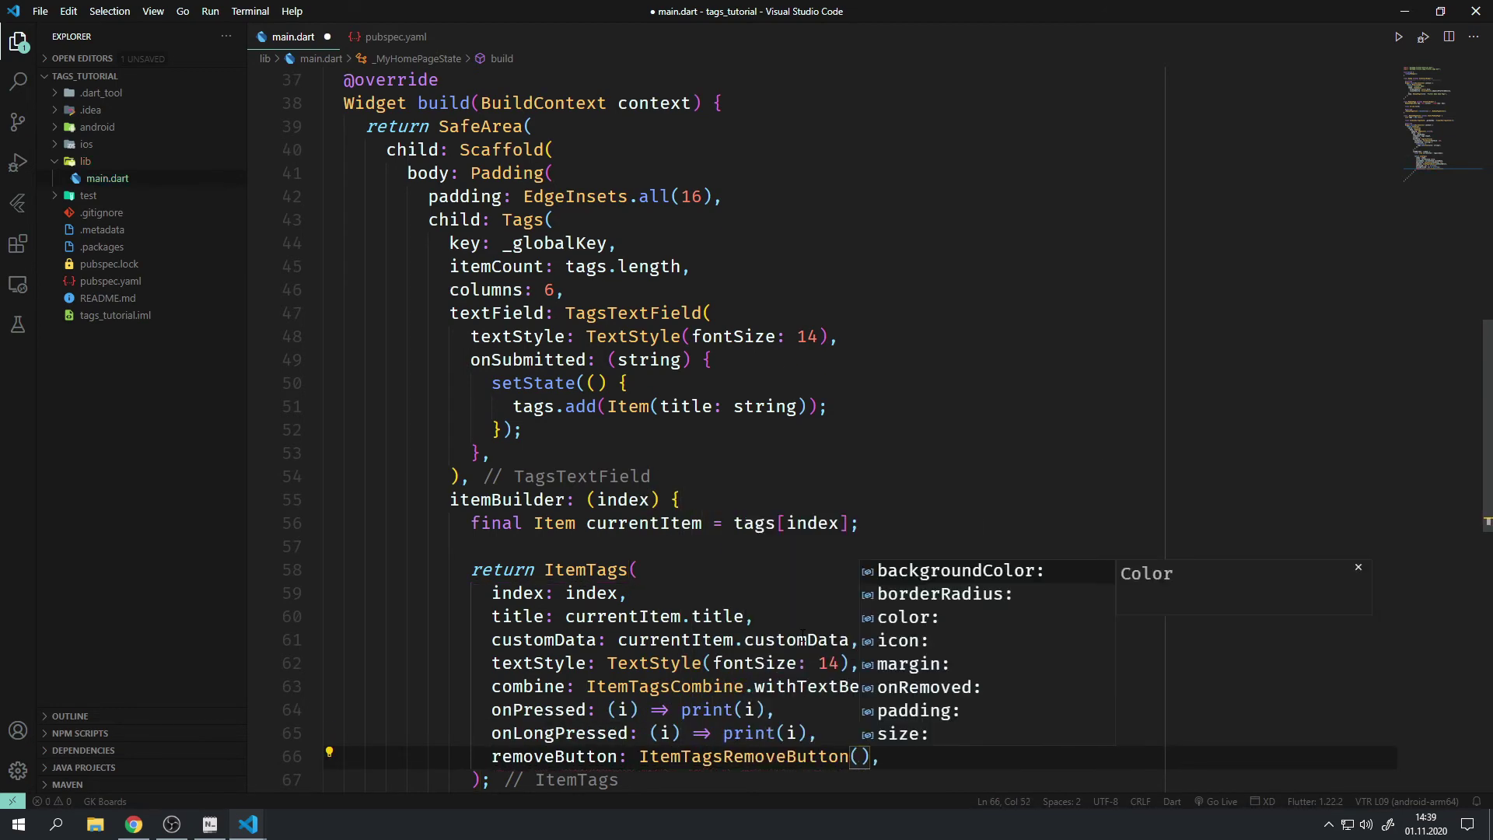
pyautogui.press('Return')
pyautogui.write('remo')
pyautogui.press('Return')
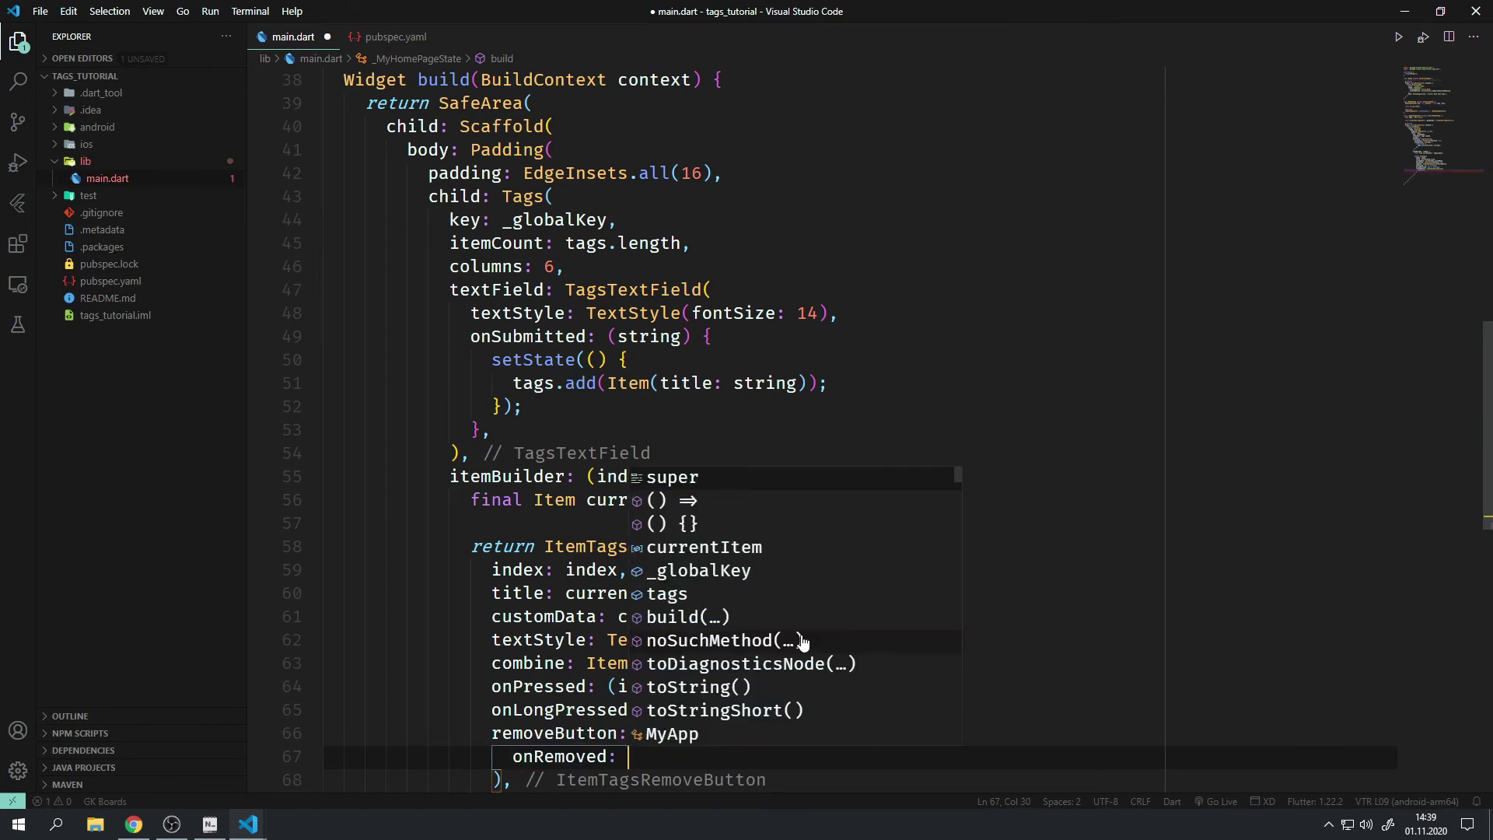
pyautogui.write('() {')
pyautogui.press('Return')
pyautogui.write('setS')
pyautogui.press('Return')
pyautogui.write('tags')
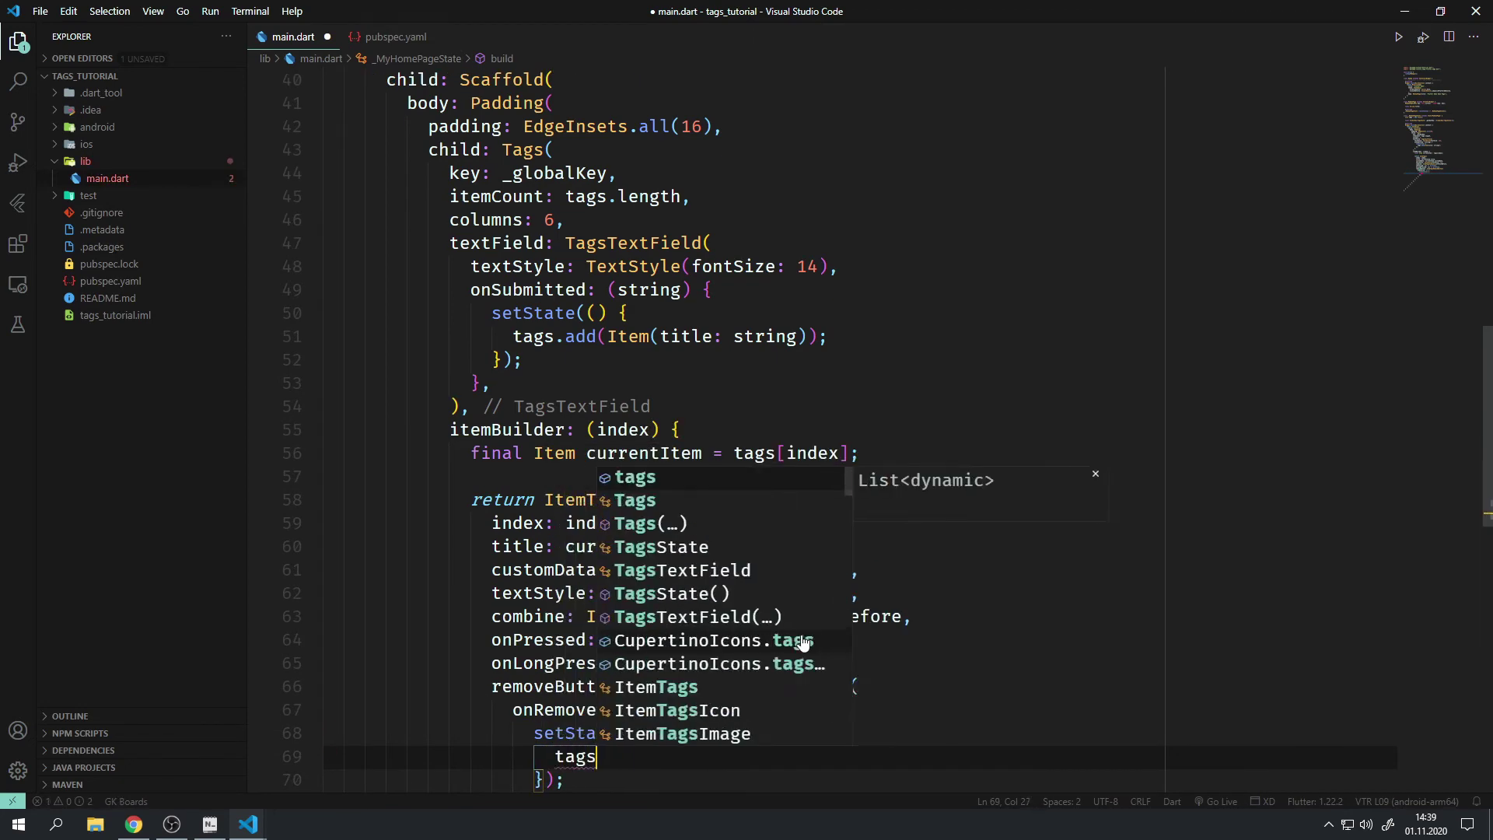
pyautogui.write('.removeA')
pyautogui.press('Return')
pyautogui.press('Tab')
pyautogui.write(';')
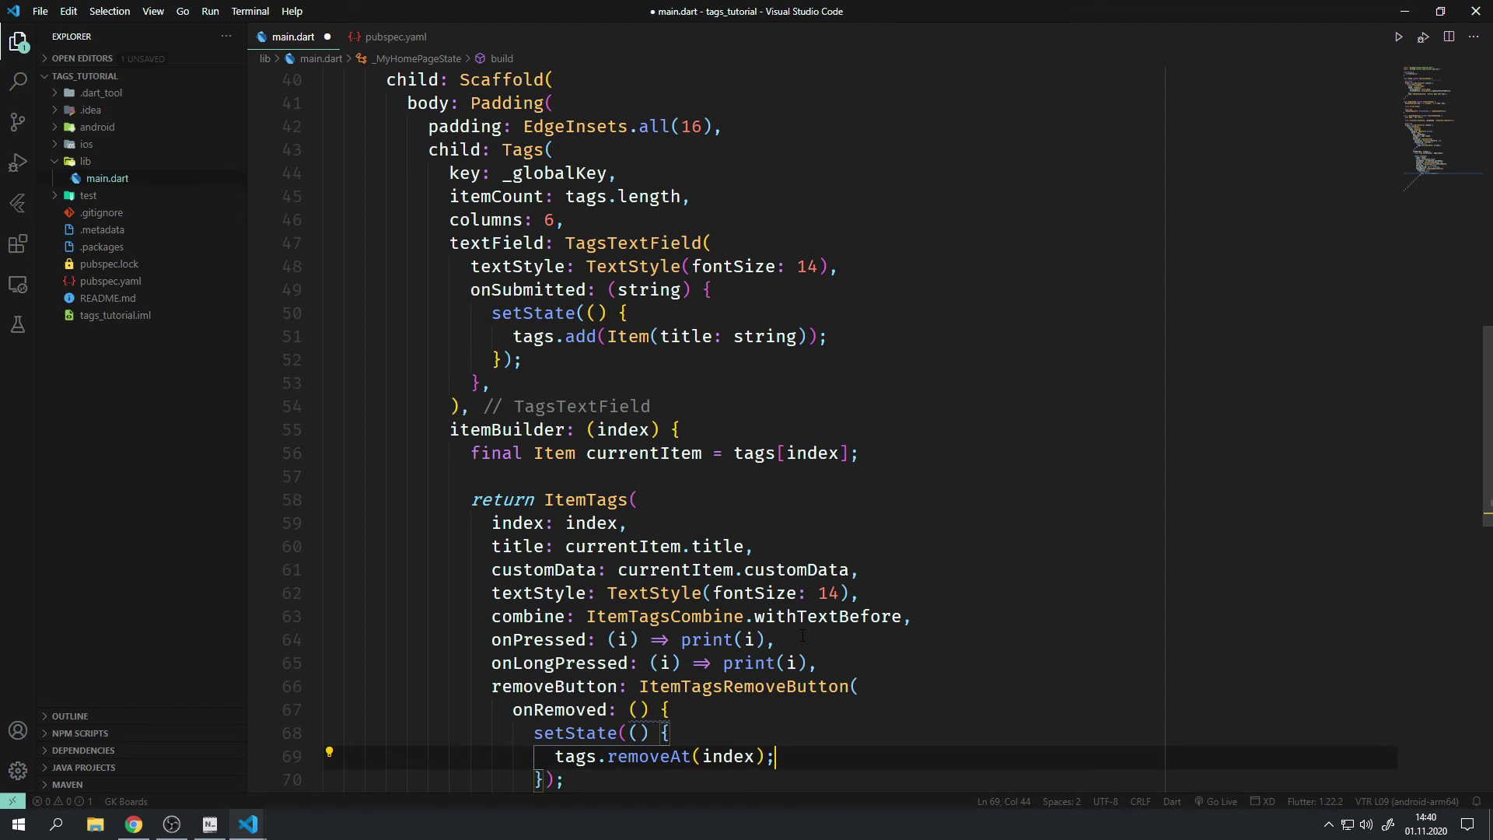
# Step: Make onRemoved return true and save main.dart
pyautogui.press('Down')
pyautogui.press('Return')
pyautogui.write('return tr')
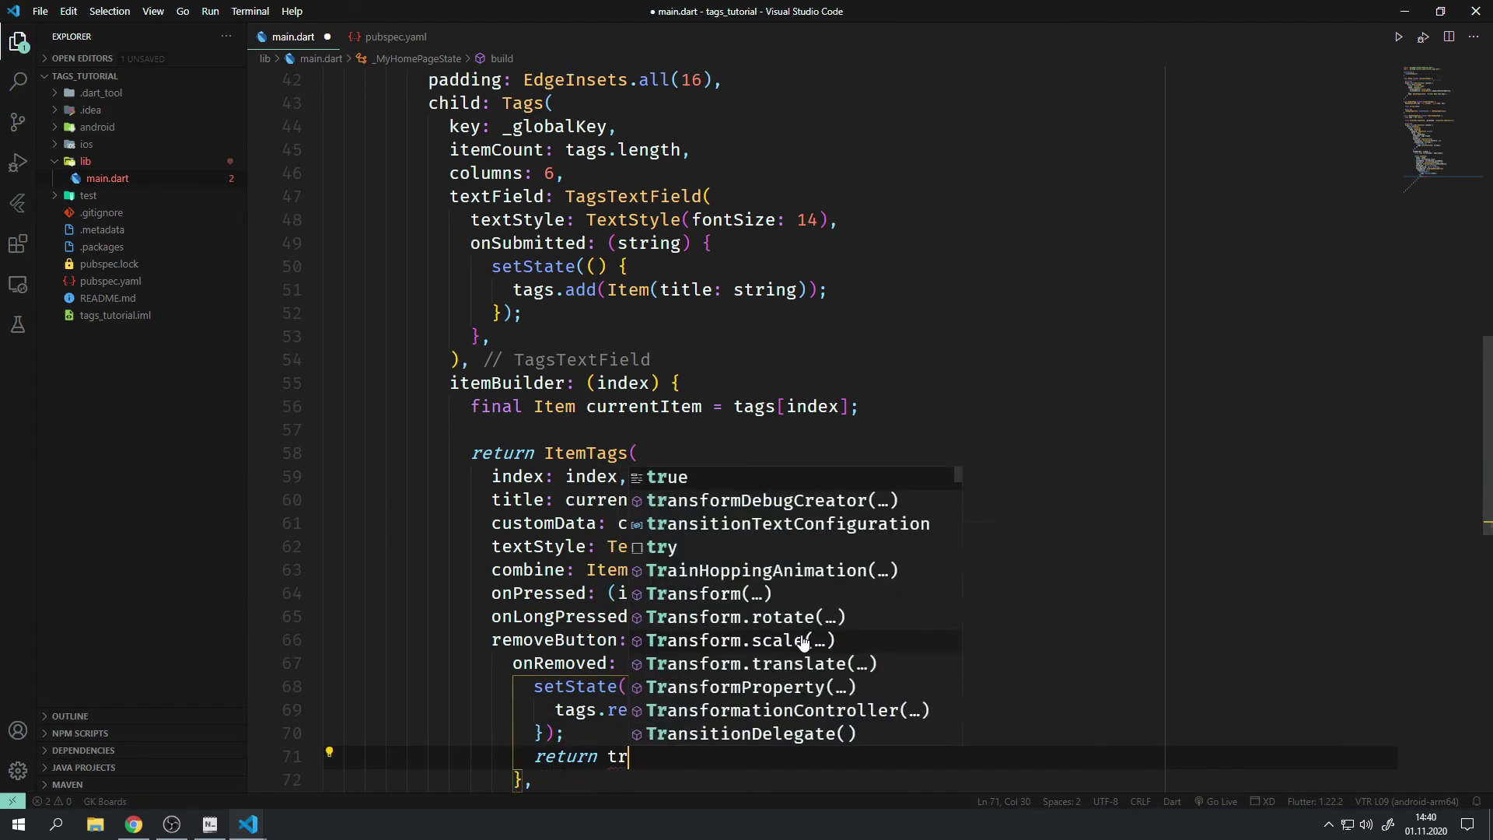
pyautogui.press('Return')
pyautogui.write(';')
pyautogui.press('Down')
pyautogui.hotkey('ctrl', 's')
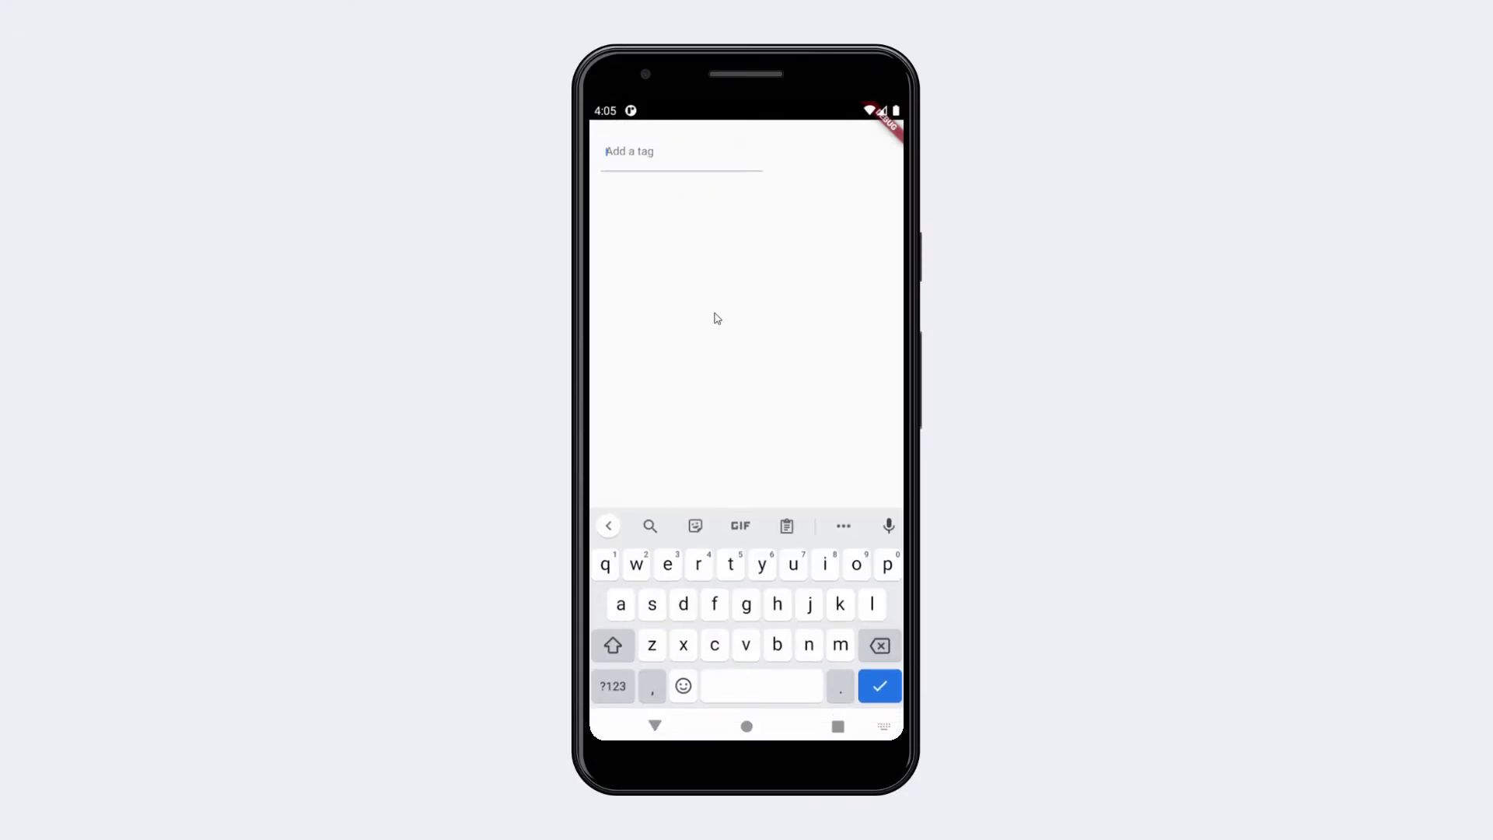
pyautogui.write('s s')
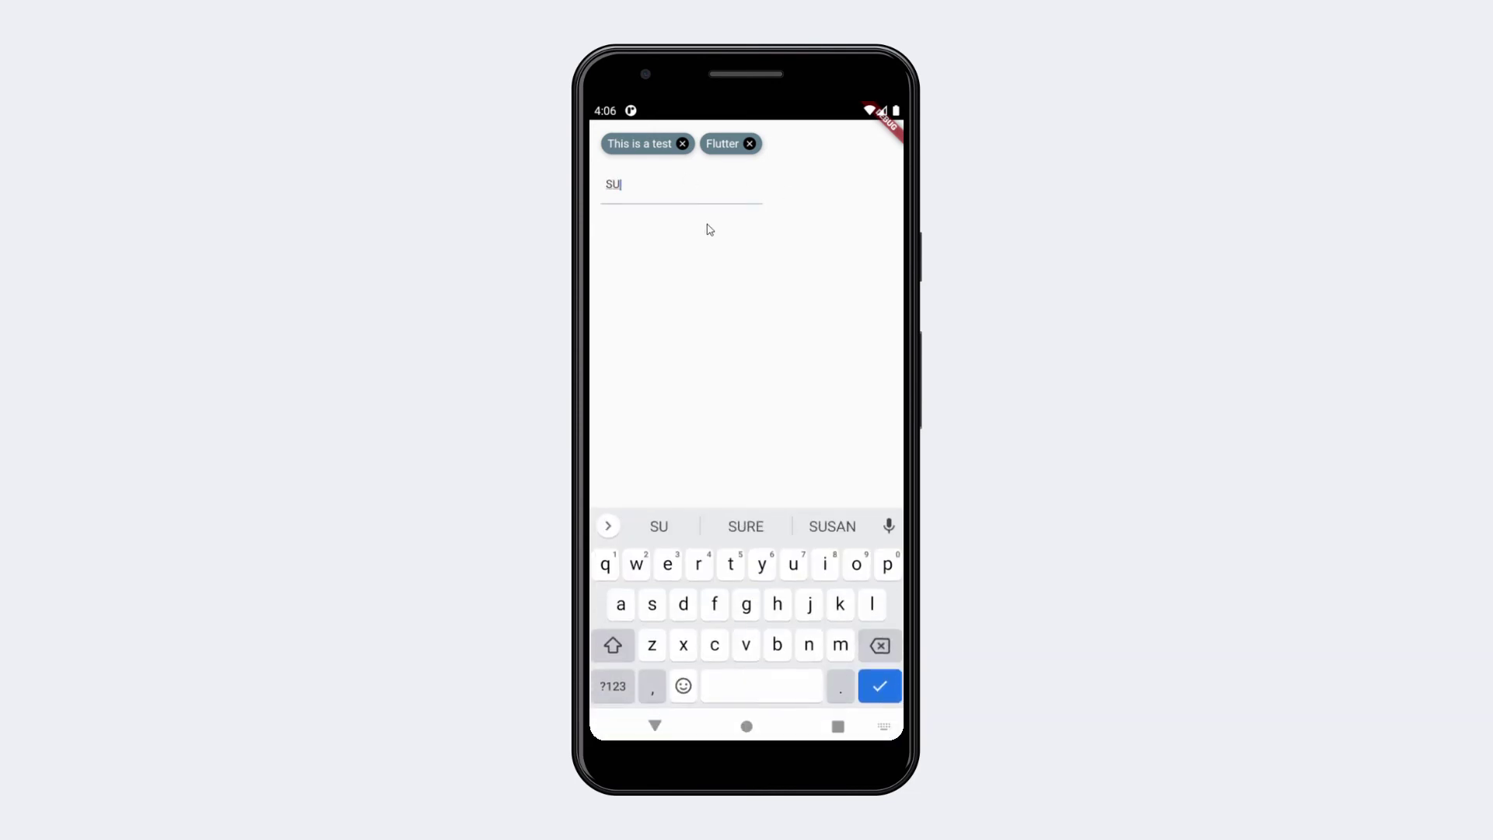
# Step: Fix a mistyped entry and add the 'Do not forget to subscribe and like' tag
pyautogui.press('BackSpace')
pyautogui.write('Do')
pyautogui.write(' not forget ')
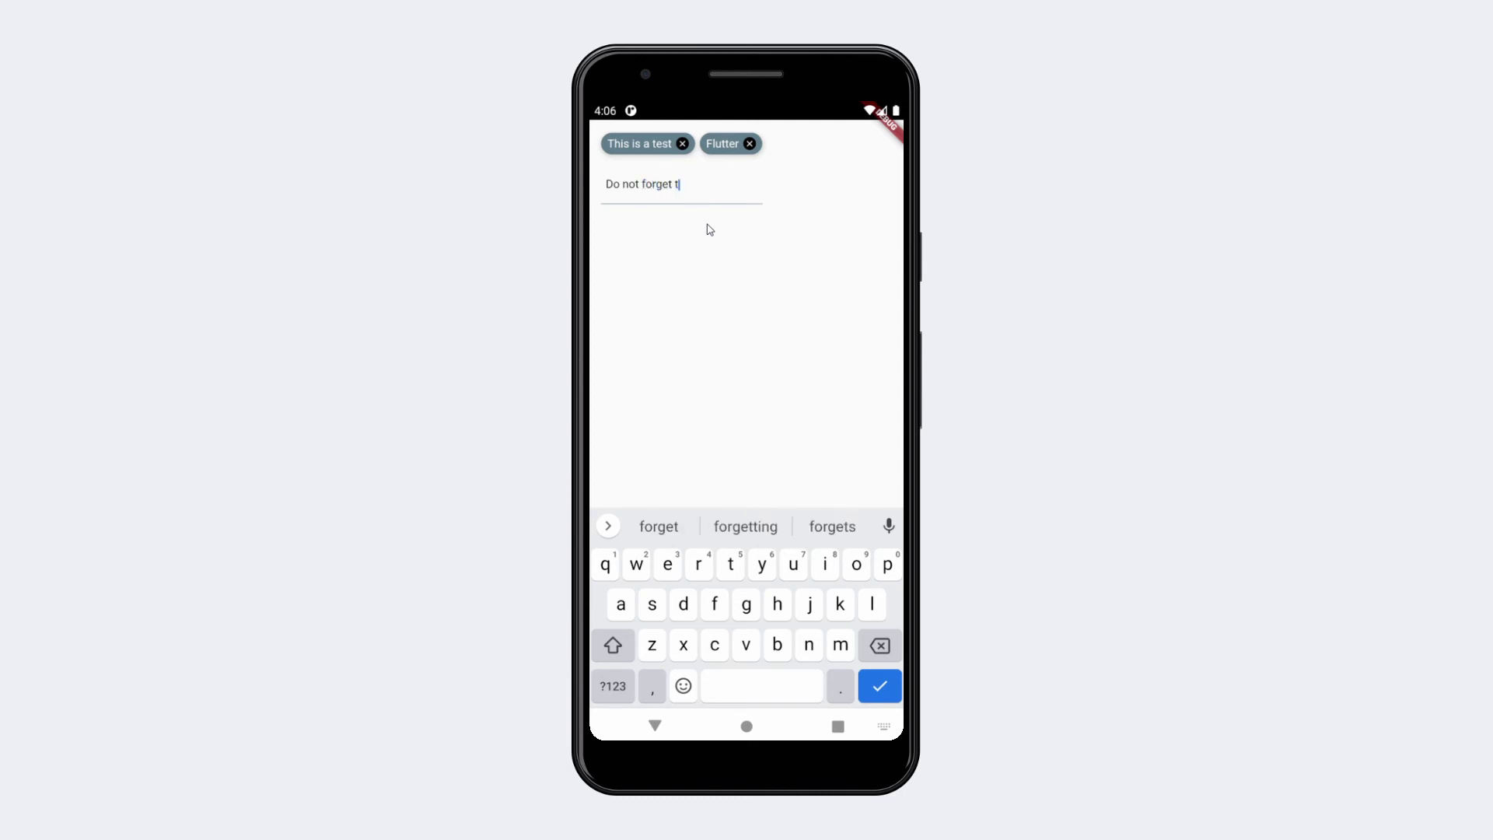
pyautogui.write('to subscrib')
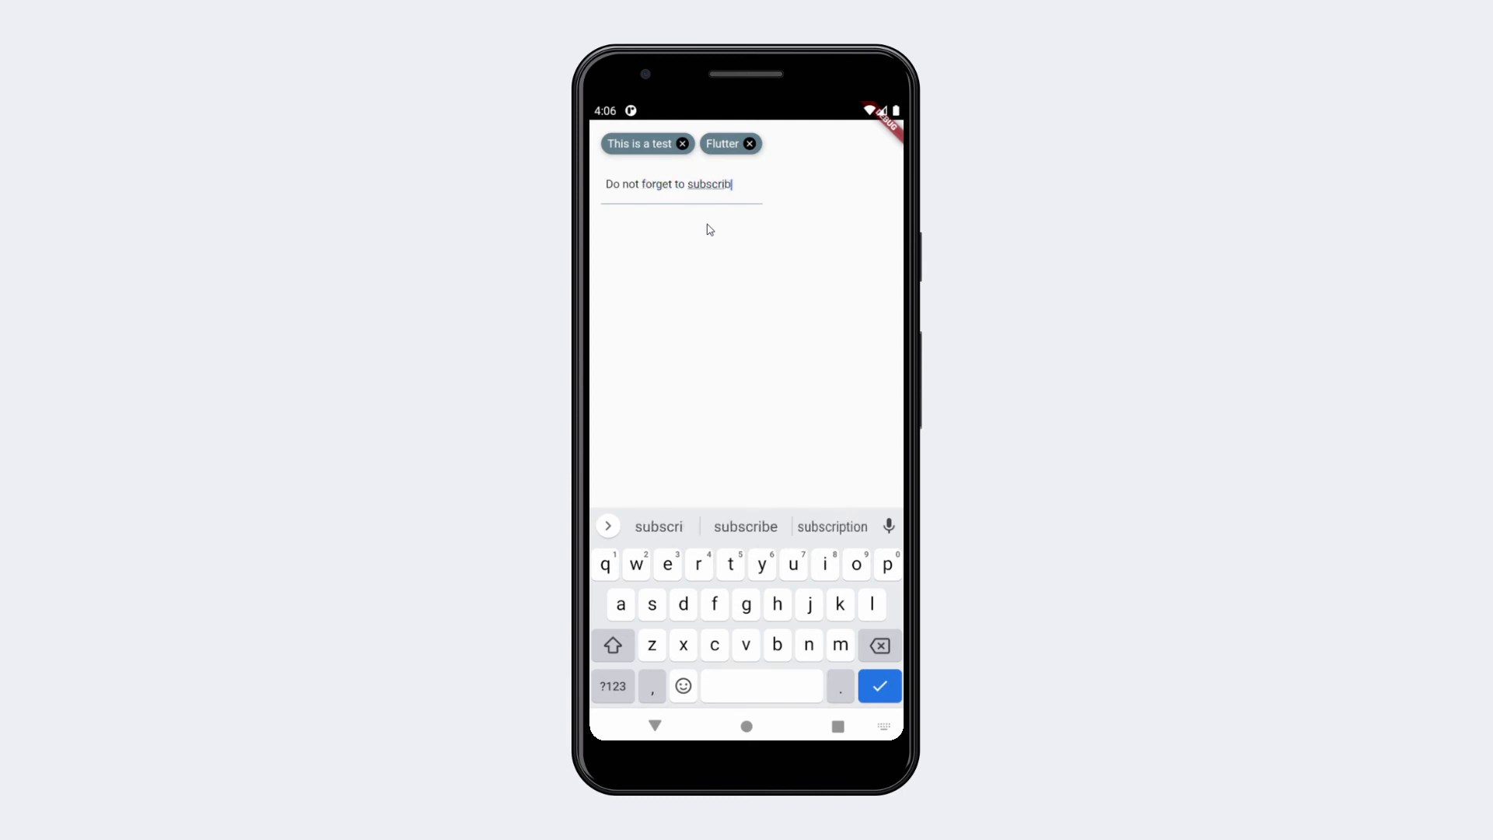
pyautogui.write('e and like')
pyautogui.press('Return')
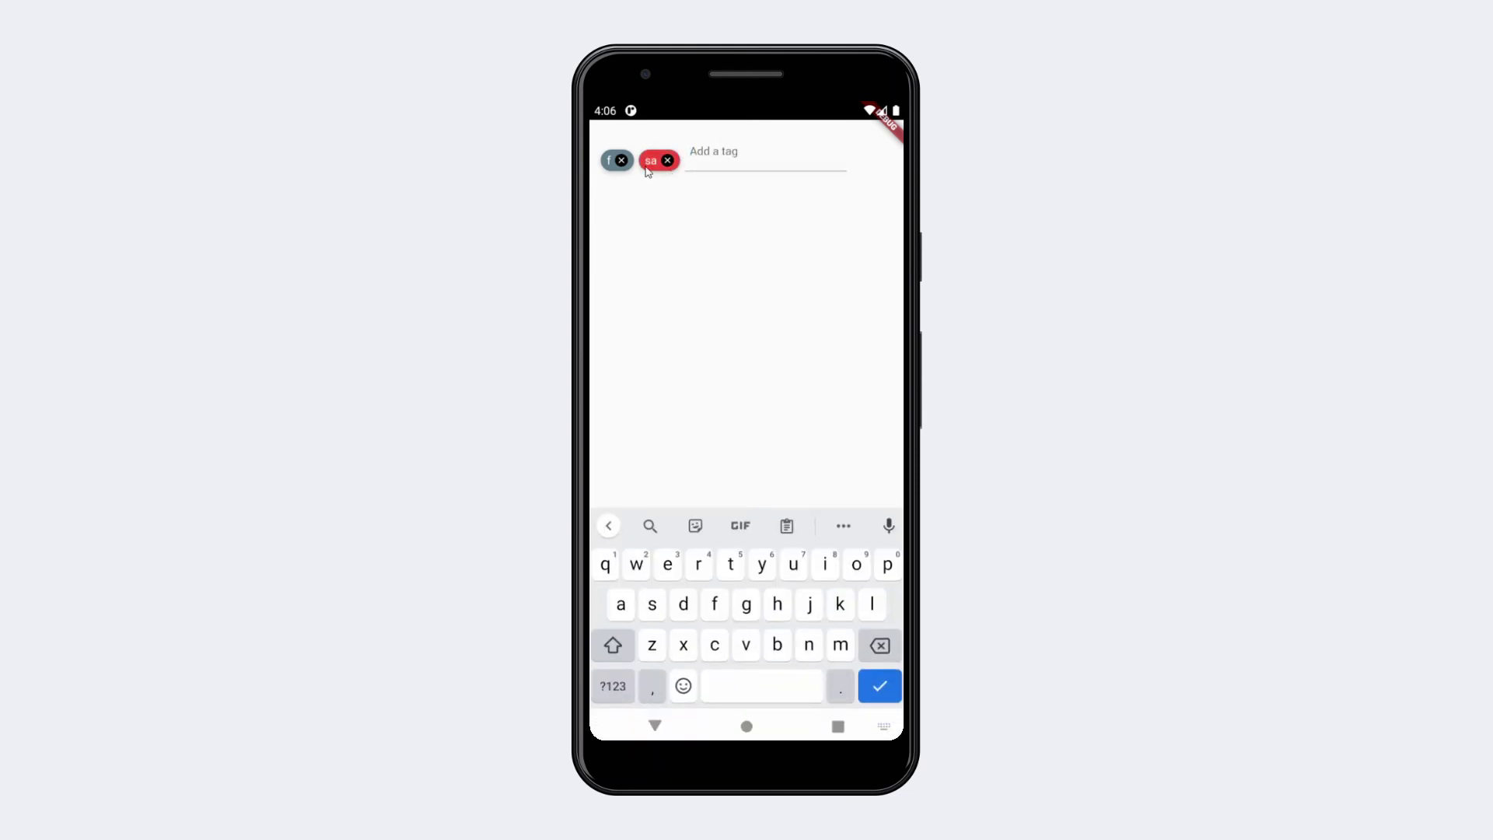
pyautogui.press('BackSpace')
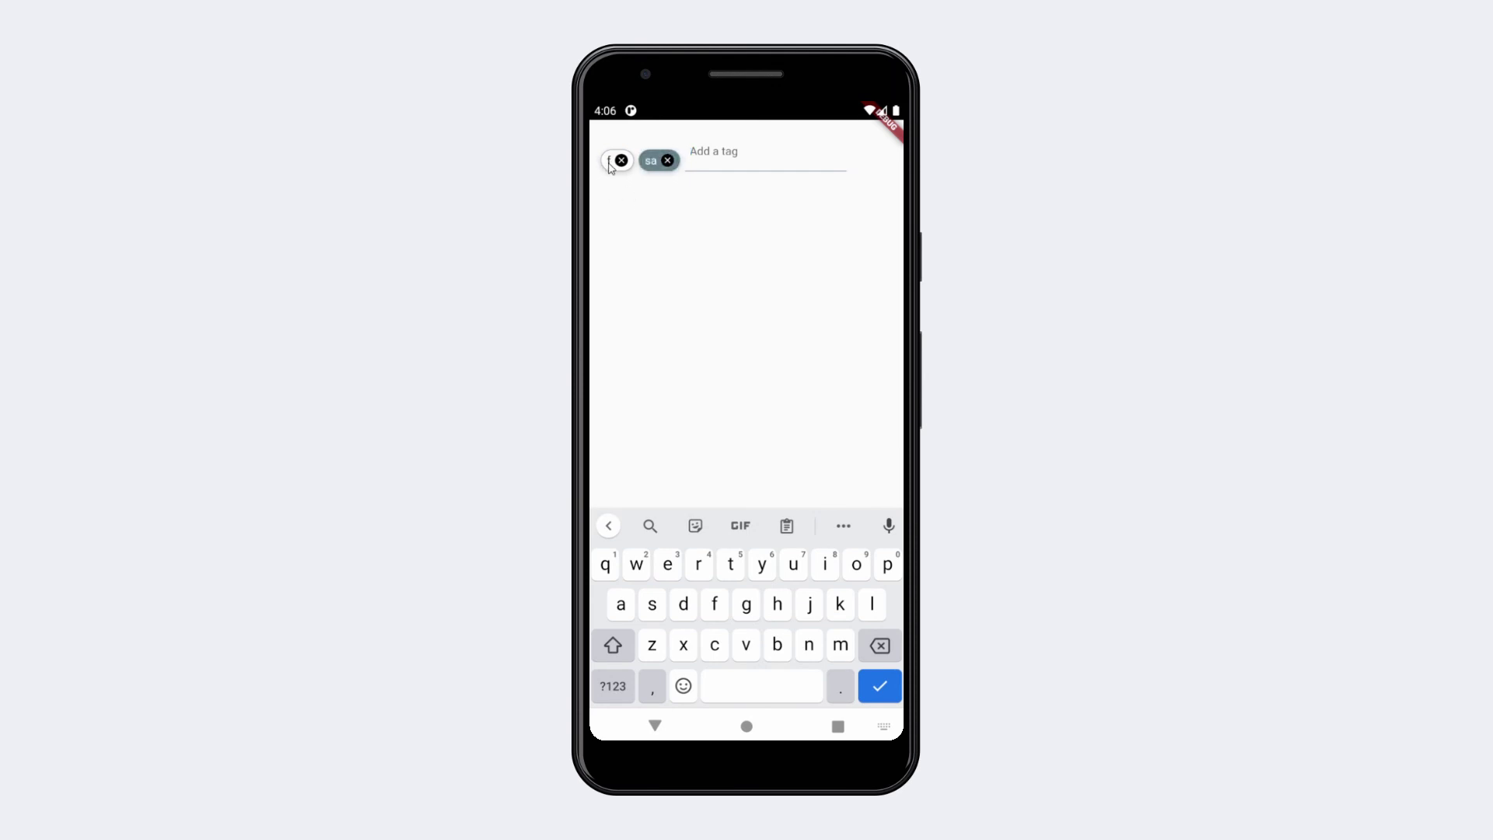